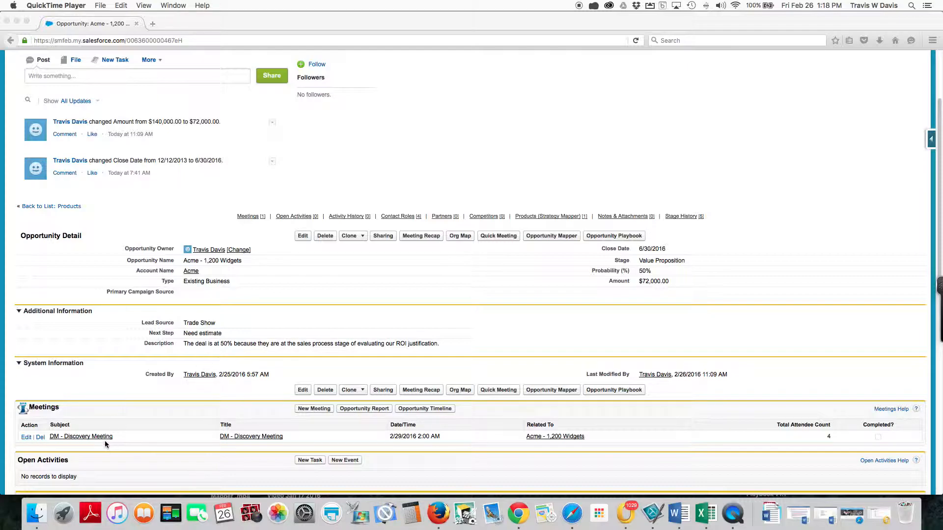
# Step: Open the DM - Discovery Meeting from the opportunity's meetings and shift the SMFEB attendee slightly outward from the table
pyautogui.click(85, 439)
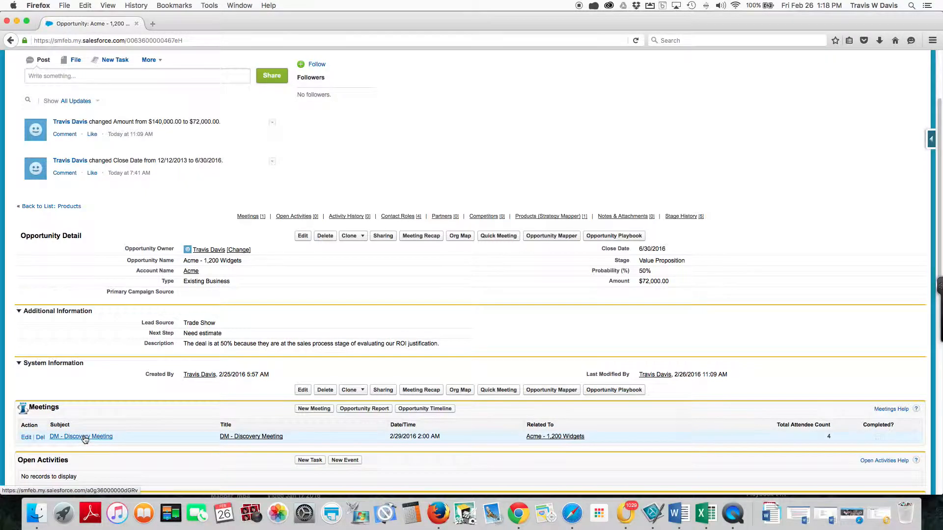
pyautogui.click(85, 438)
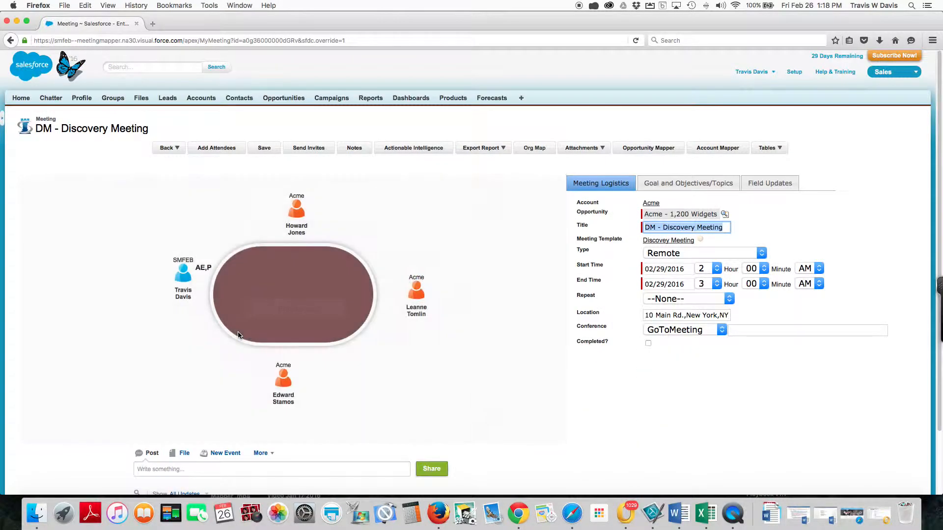
pyautogui.moveTo(186, 275); pyautogui.dragTo(179, 277)
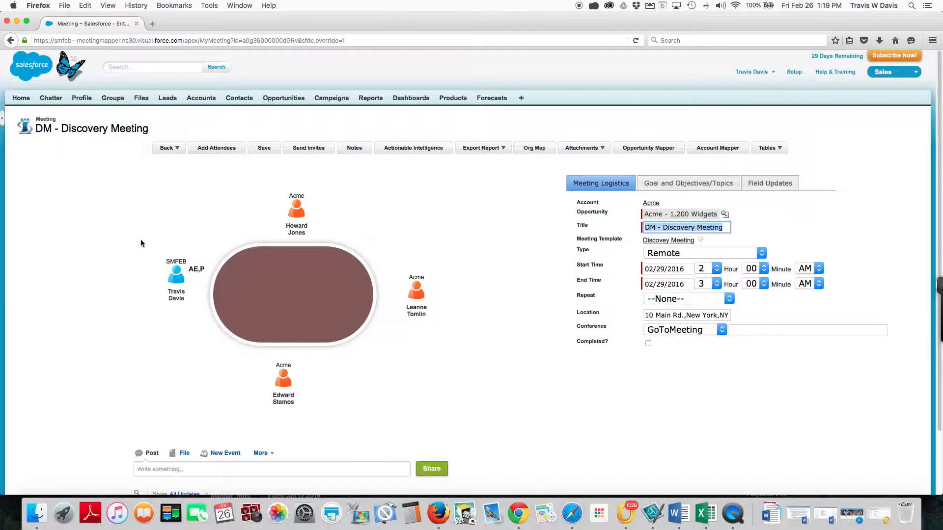
pyautogui.moveTo(299, 230)
pyautogui.click(296, 213)
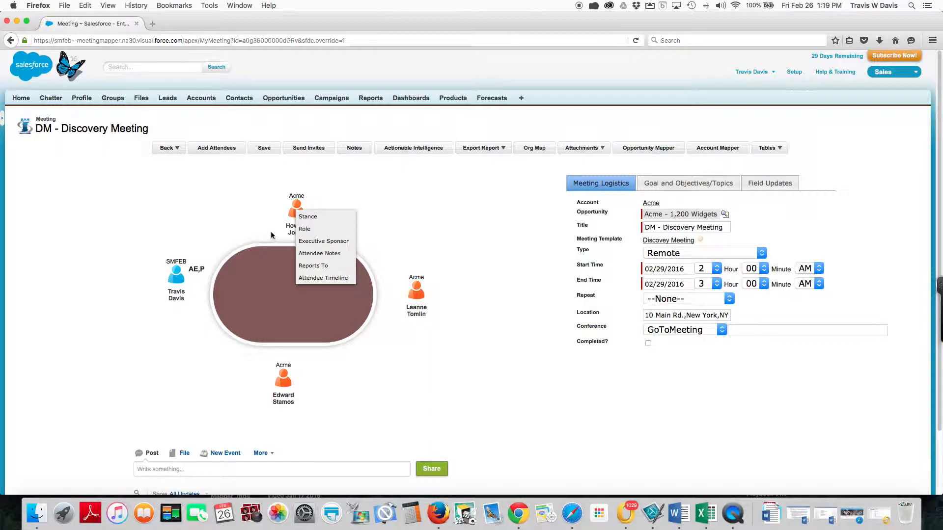
pyautogui.click(239, 234)
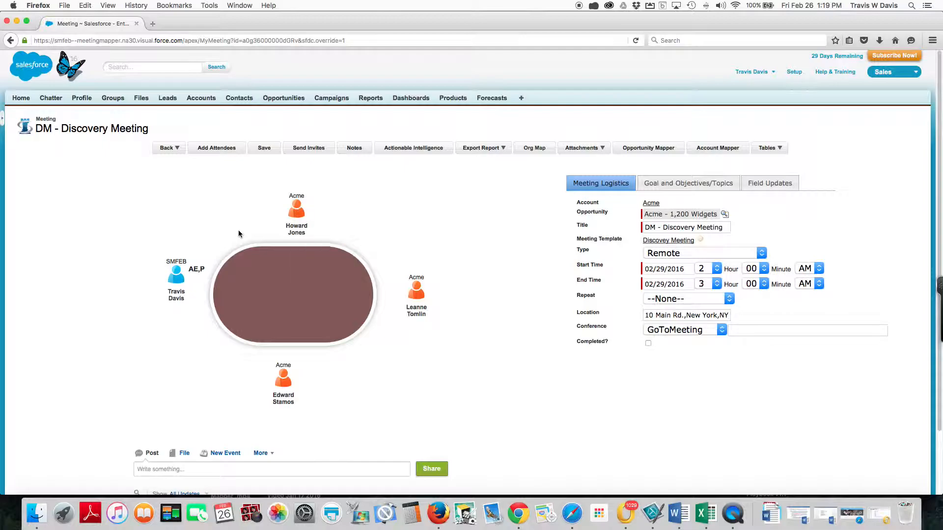
# Step: Open the details of the Acme attendee above the table and set the stance to Undecided and level of participation to Interactive
pyautogui.click(297, 232)
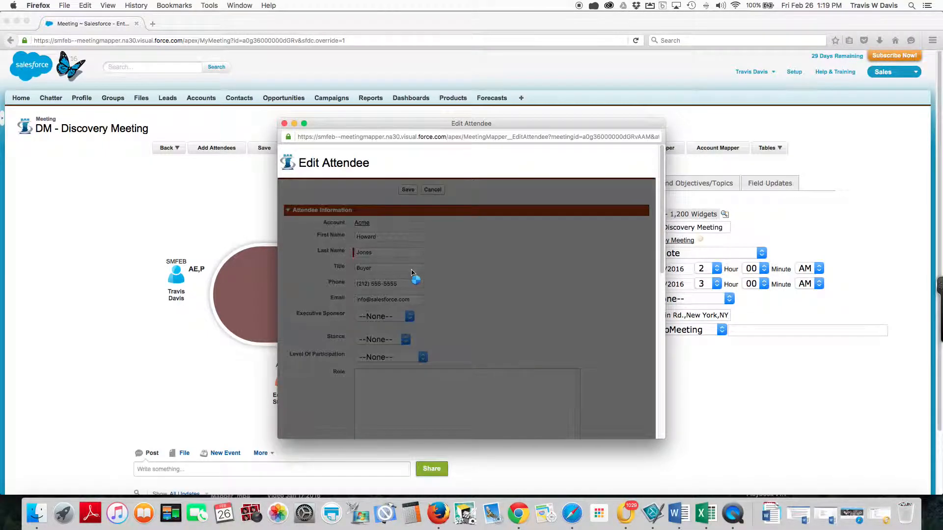
pyautogui.scroll(-3, 432, 277)
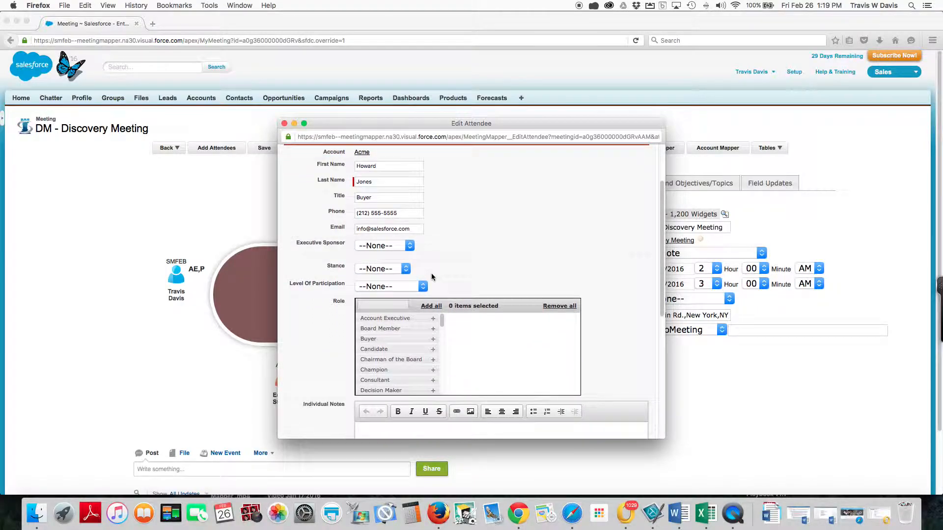
pyautogui.scroll(-2, 432, 273)
pyautogui.click(405, 238)
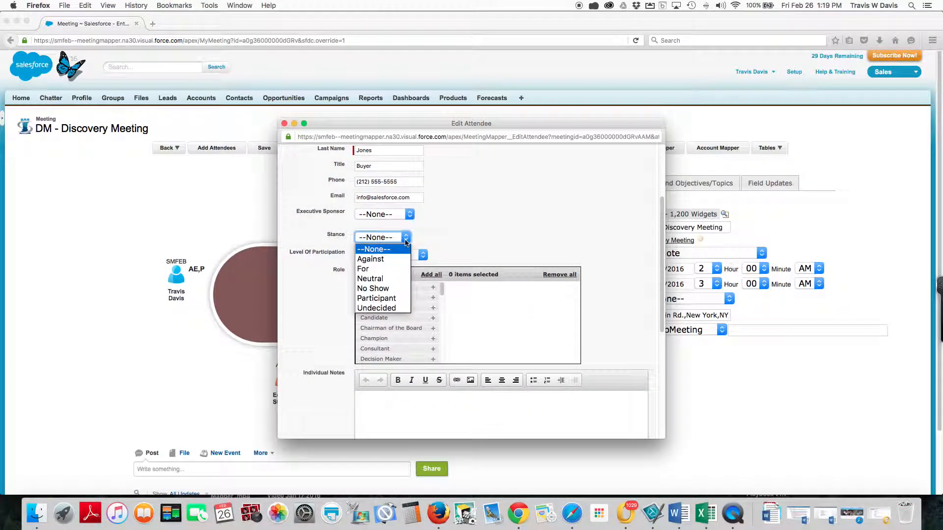
pyautogui.click(388, 308)
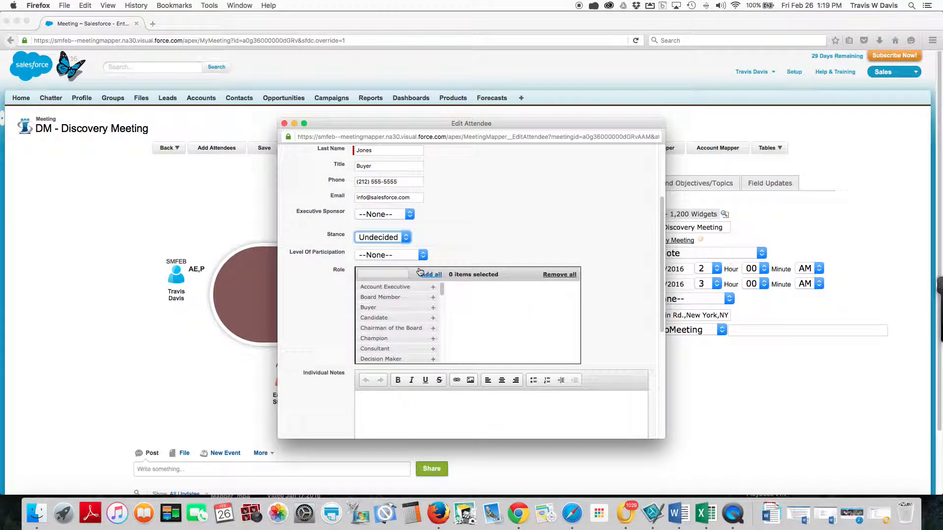
pyautogui.click(421, 257)
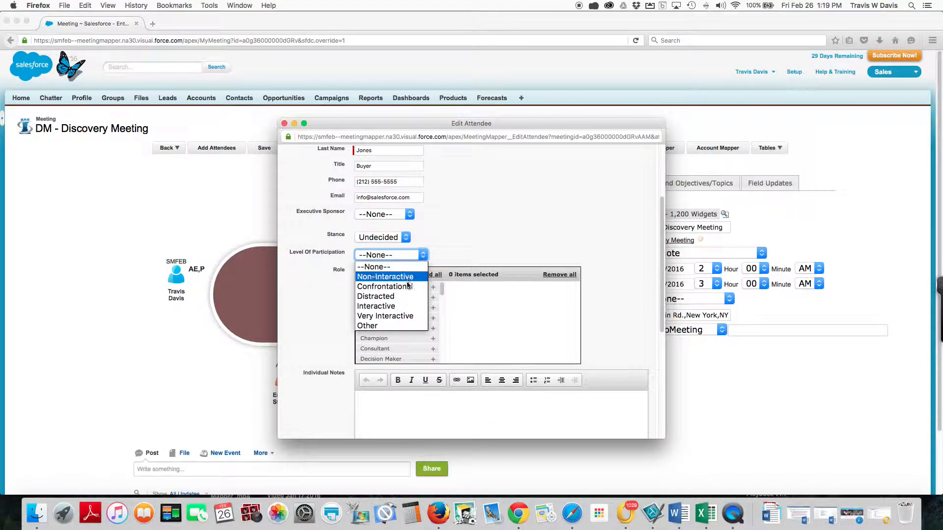
pyautogui.click(401, 309)
# Step: Assign the Evaluator and Buyer roles to this attendee and save the attendee record
pyautogui.scroll(-1, 410, 311)
pyautogui.scroll(1, 415, 310)
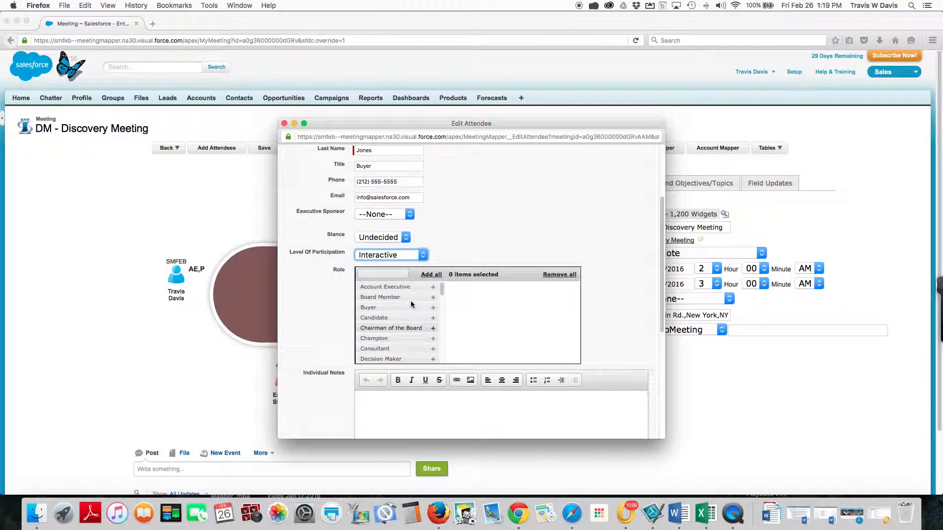
pyautogui.scroll(-3, 422, 312)
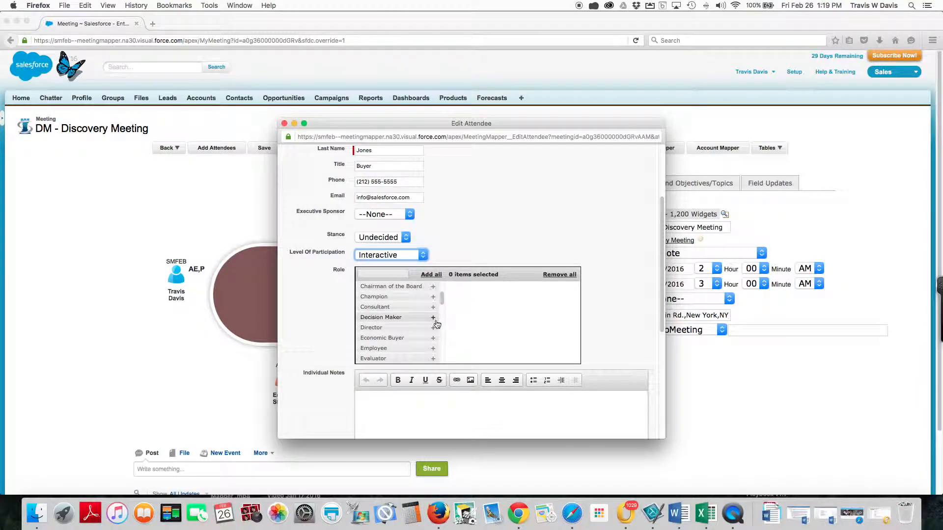
pyautogui.scroll(-1, 434, 339)
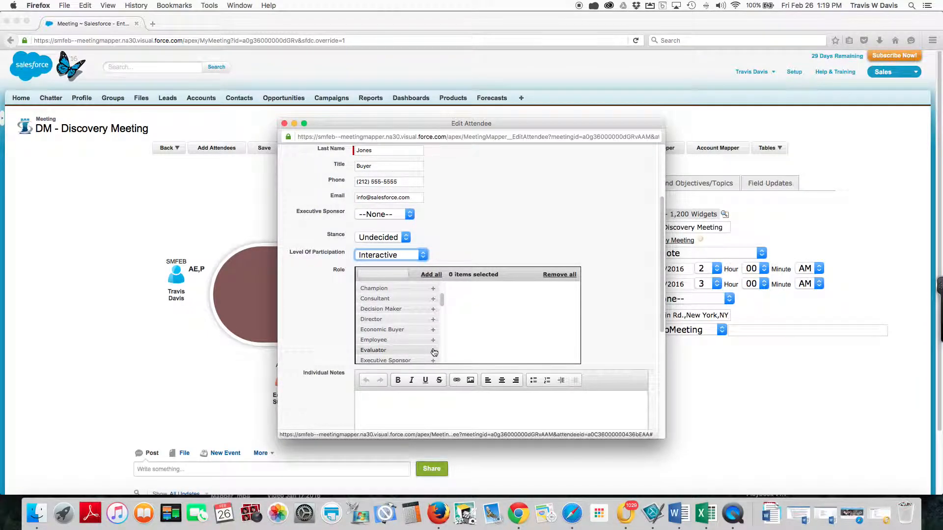
pyautogui.click(433, 351)
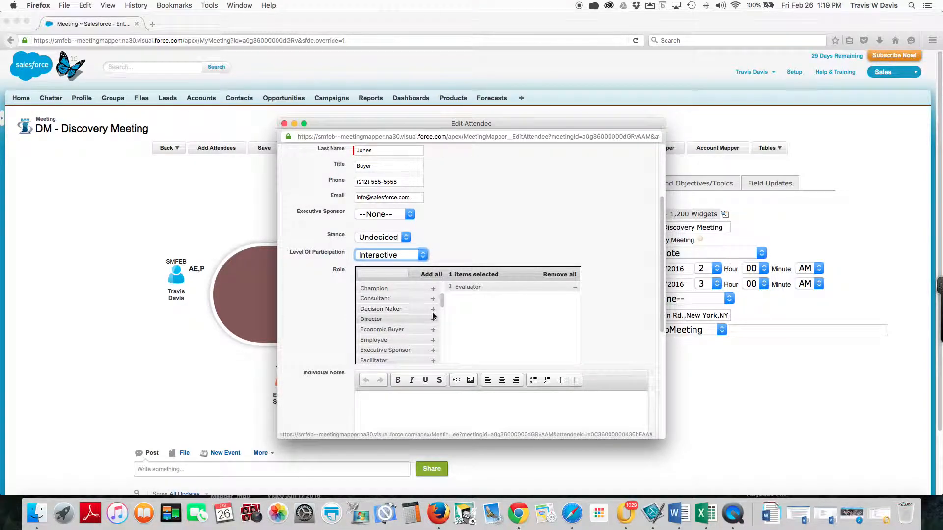
pyautogui.scroll(-1, 432, 312)
pyautogui.scroll(3, 435, 315)
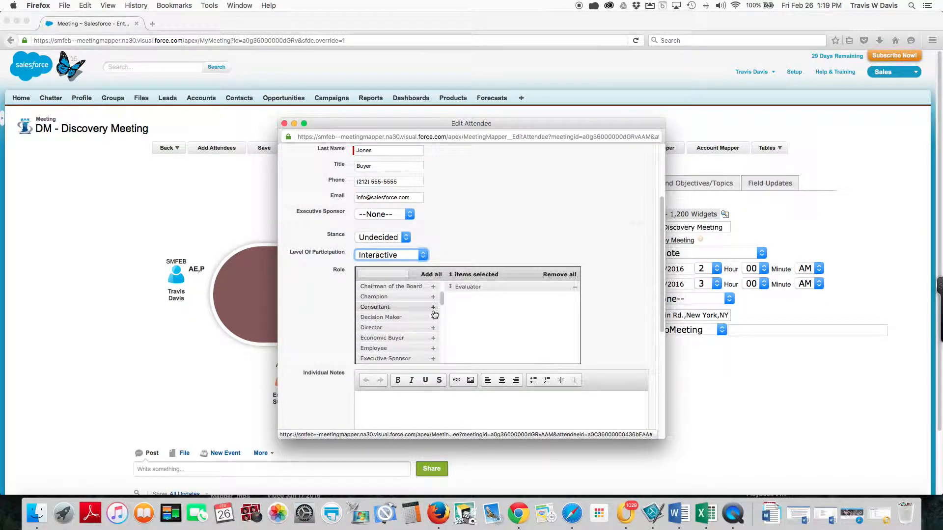
pyautogui.click(434, 310)
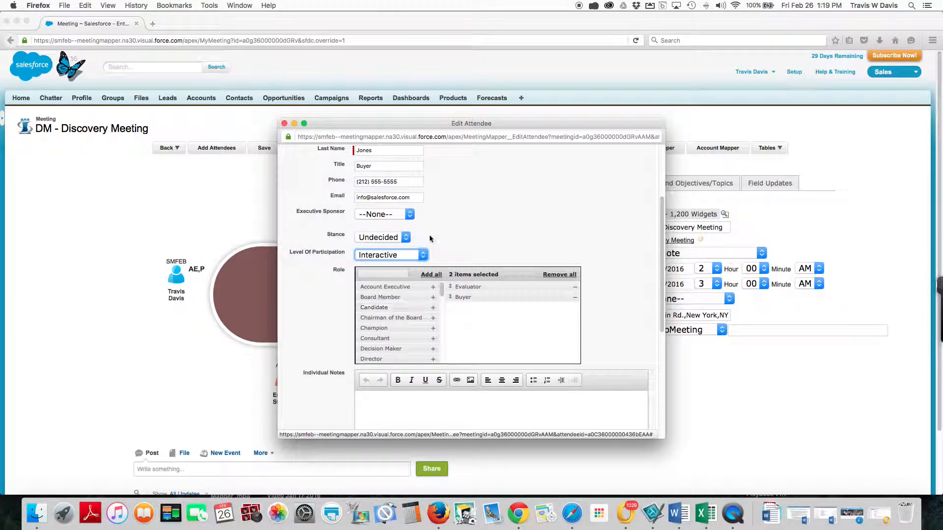
pyautogui.scroll(4, 436, 249)
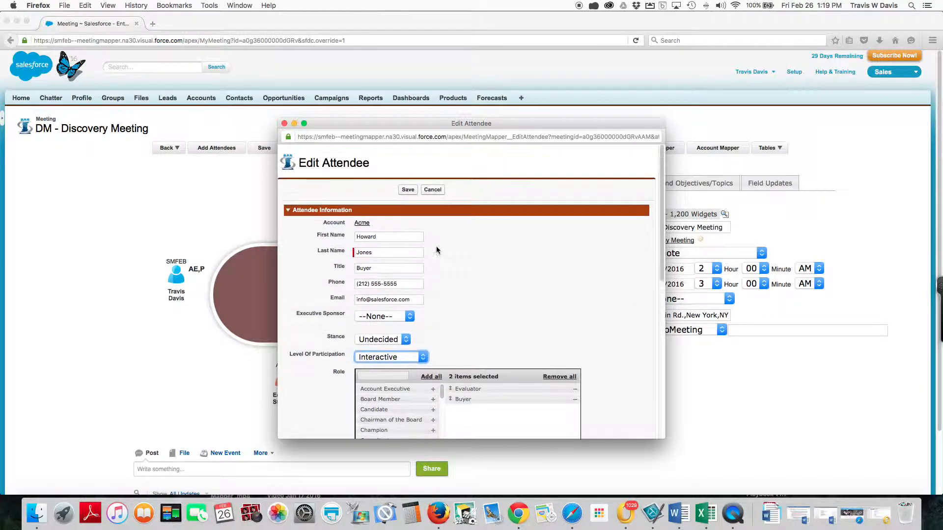
pyautogui.click(408, 190)
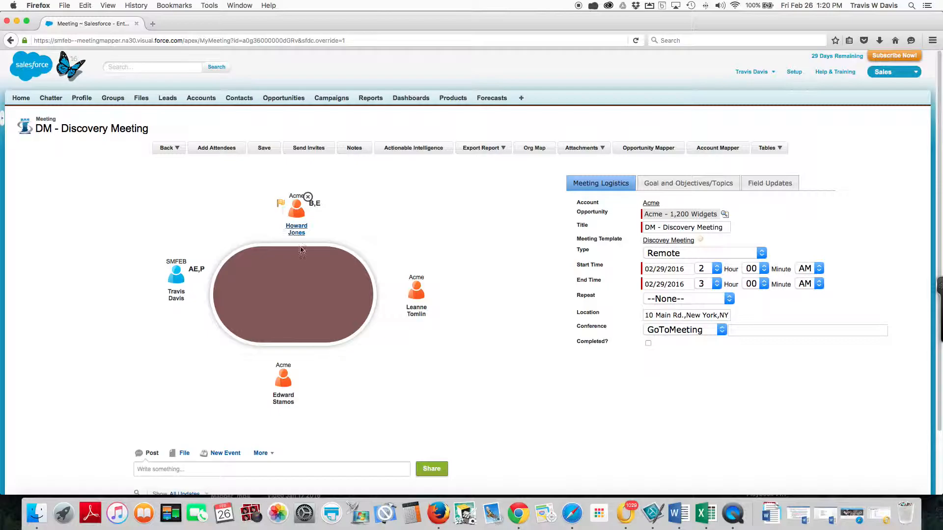
# Step: Open the VP Customer Support attendee's details and set the stance to Undecided and level of participation to Interactive
pyautogui.click(415, 312)
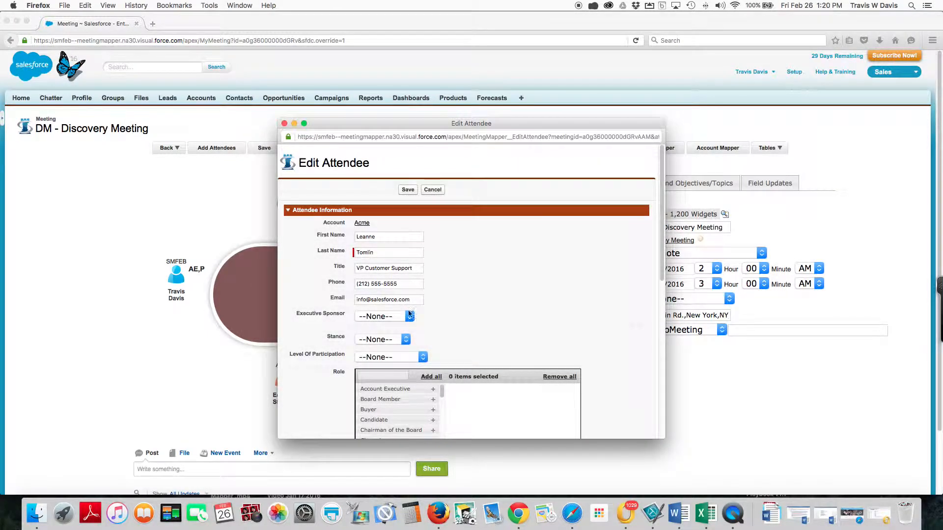
pyautogui.click(407, 341)
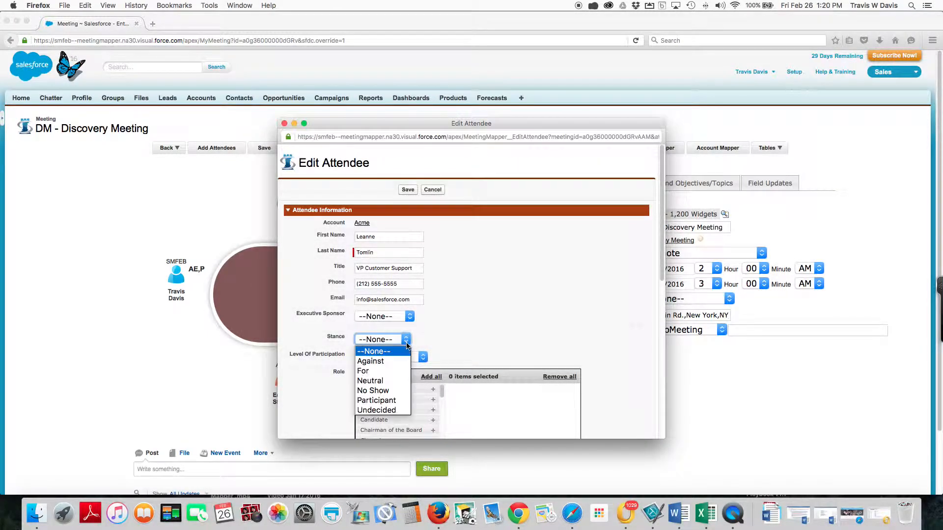
pyautogui.click(392, 411)
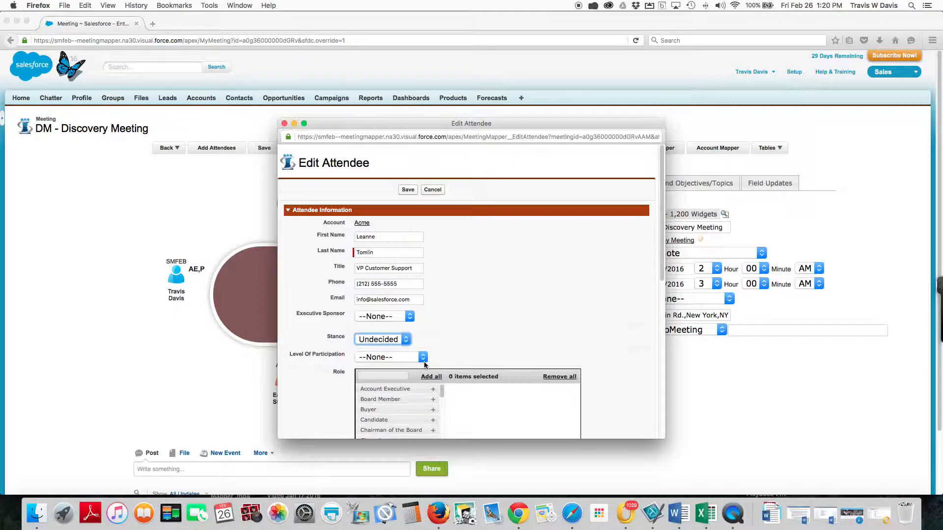
pyautogui.click(423, 357)
pyautogui.click(403, 411)
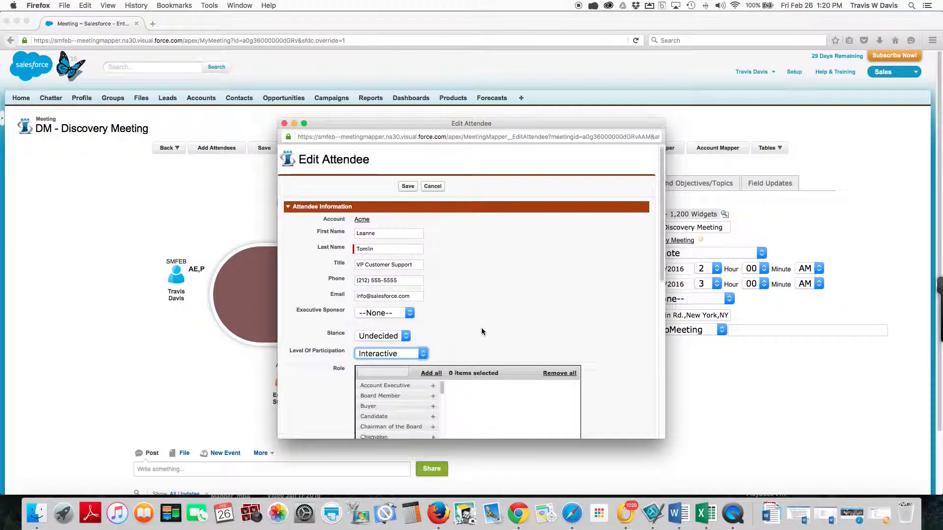
# Step: Assign the Evaluator and Decision Maker roles to the VP Customer Support attendee and save the record
pyautogui.scroll(-6, 431, 388)
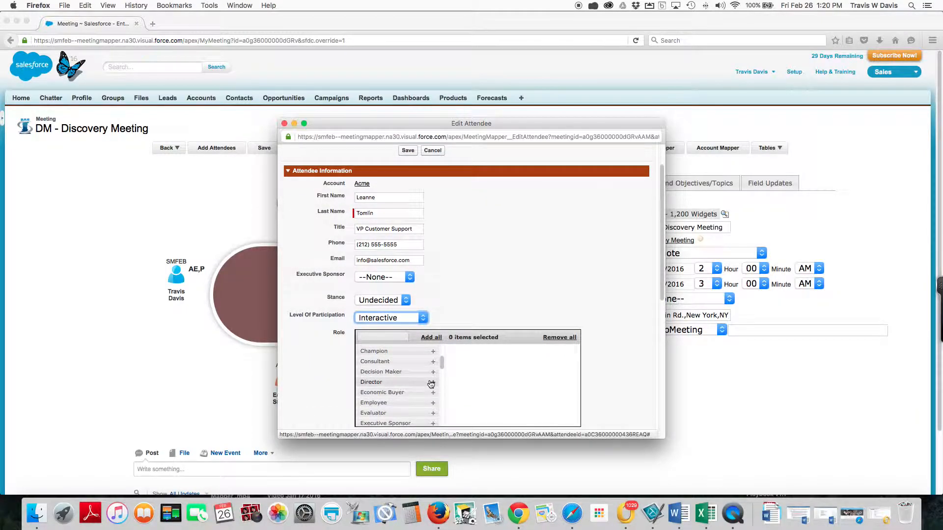
pyautogui.click(433, 414)
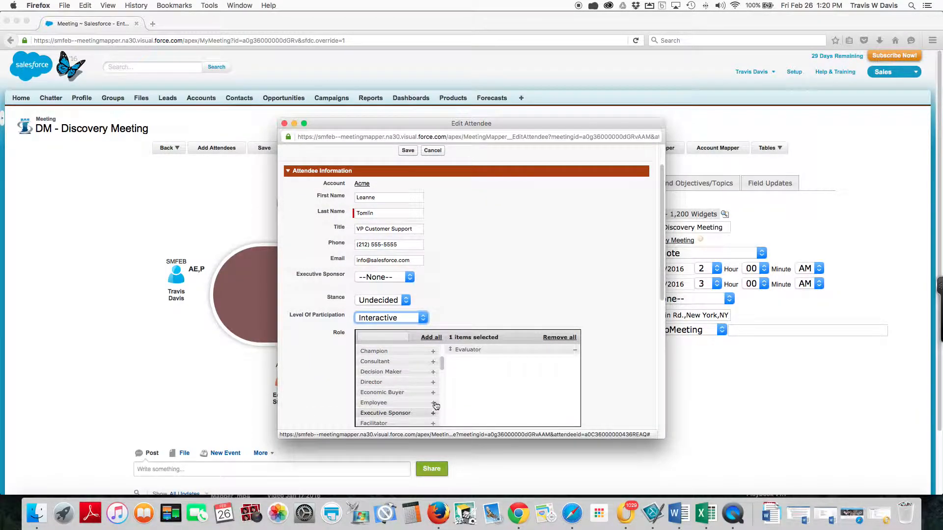
pyautogui.click(433, 372)
pyautogui.scroll(1, 440, 230)
pyautogui.click(408, 166)
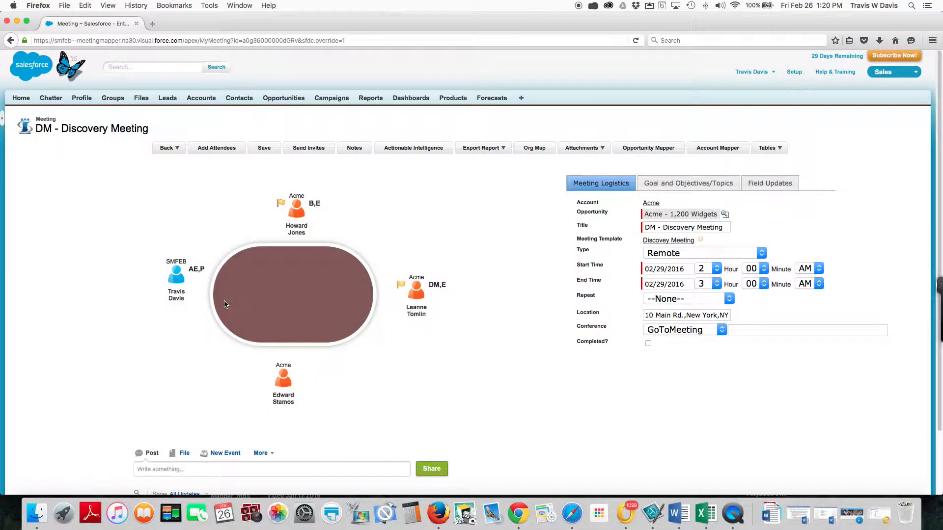
# Step: Open the details of the Acme attendee below the table and set the stance to Undecided
pyautogui.moveTo(284, 383)
pyautogui.click(284, 401)
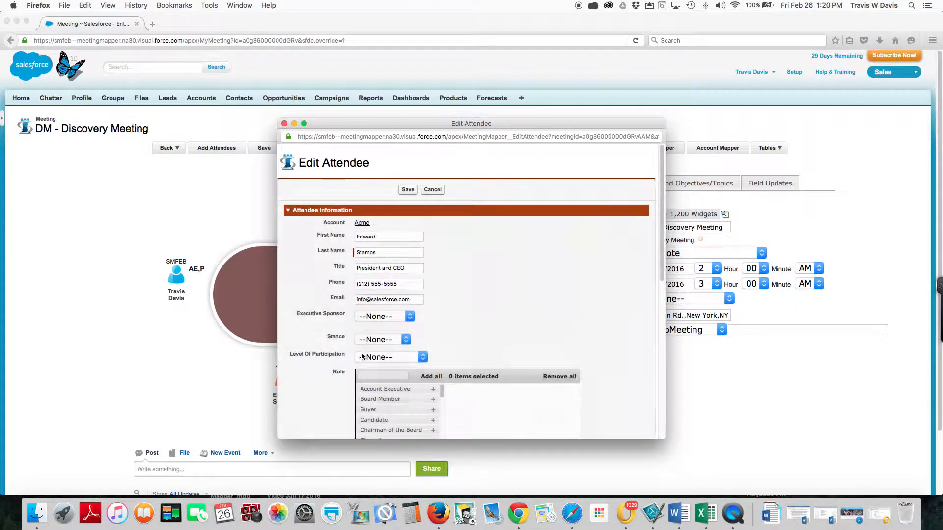
pyautogui.click(406, 340)
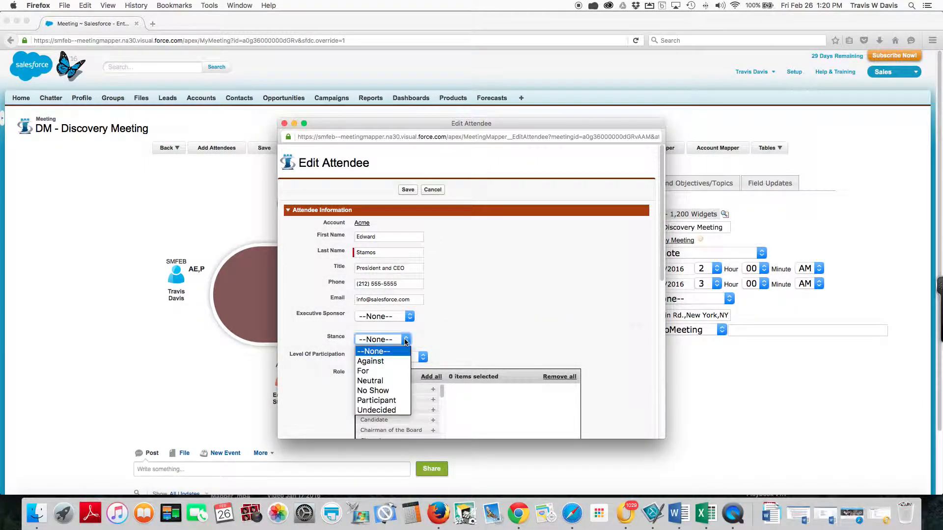
pyautogui.click(389, 411)
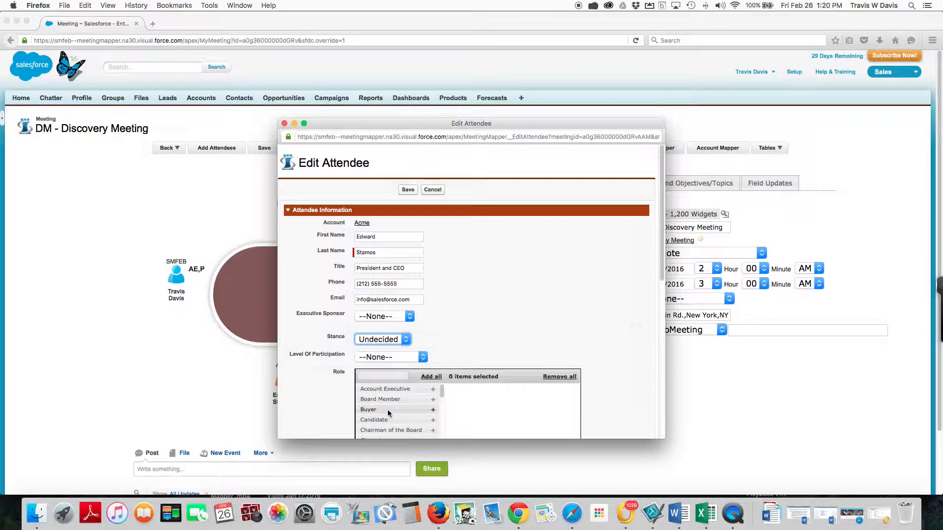
# Step: Assign the Buyer and Decision Maker roles to the President and CEO attendee and save the record
pyautogui.scroll(-1, 425, 411)
pyautogui.scroll(-1, 425, 411)
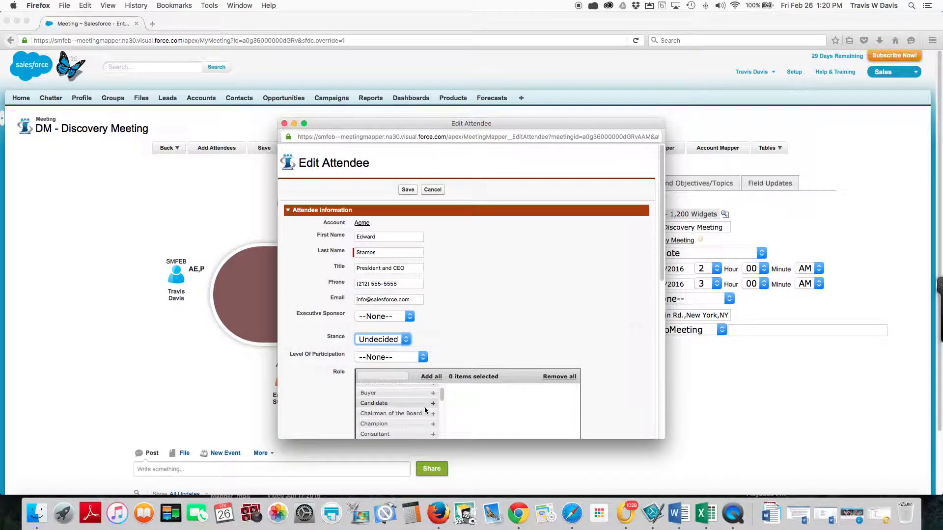
pyautogui.click(433, 393)
pyautogui.scroll(-2, 435, 407)
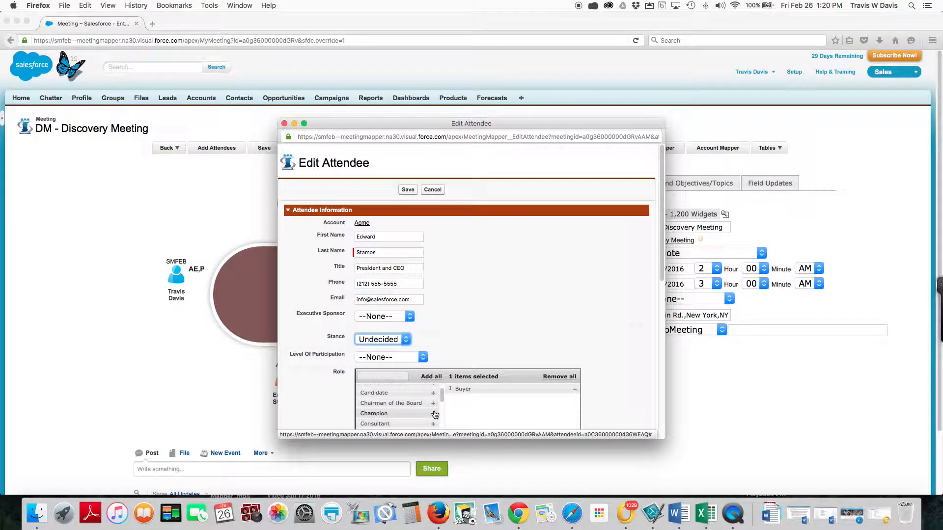
pyautogui.scroll(-1, 435, 414)
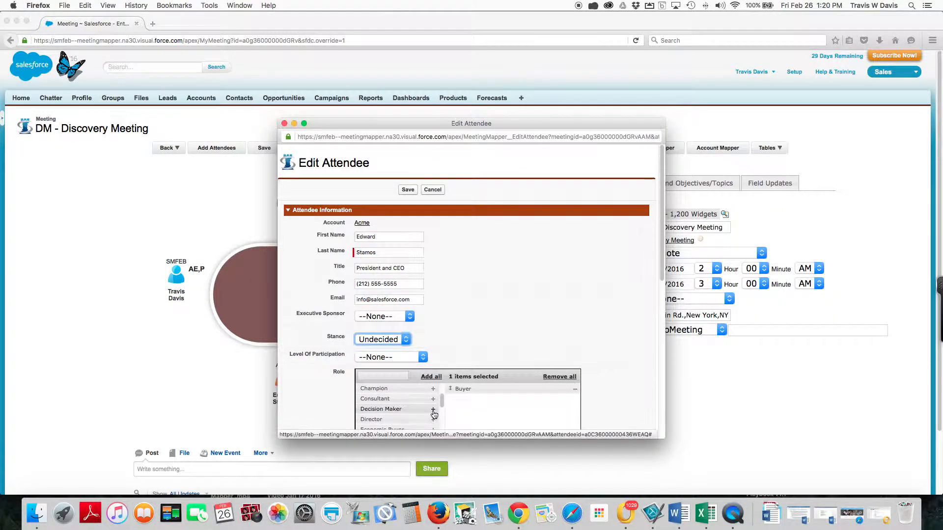
pyautogui.click(433, 412)
pyautogui.click(409, 190)
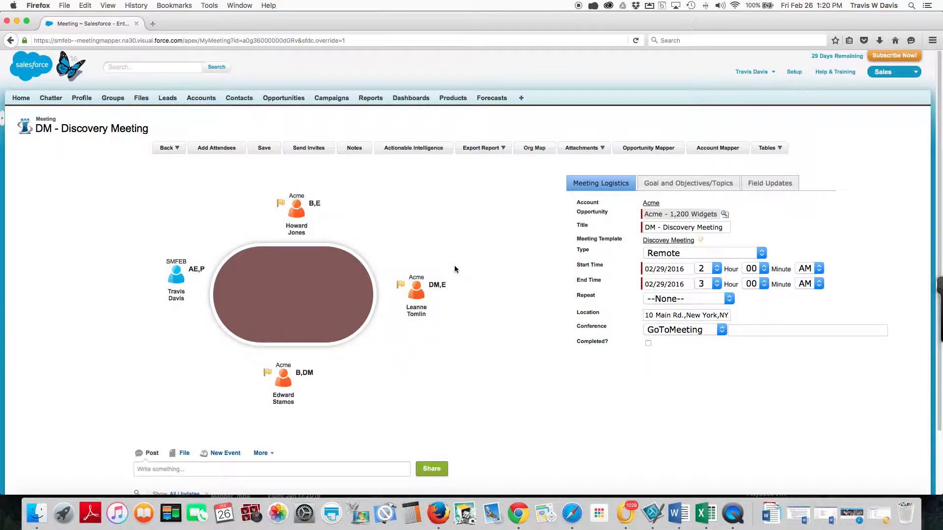
# Step: Open the meeting notes, view the internal notes and return to the public notes
pyautogui.click(354, 150)
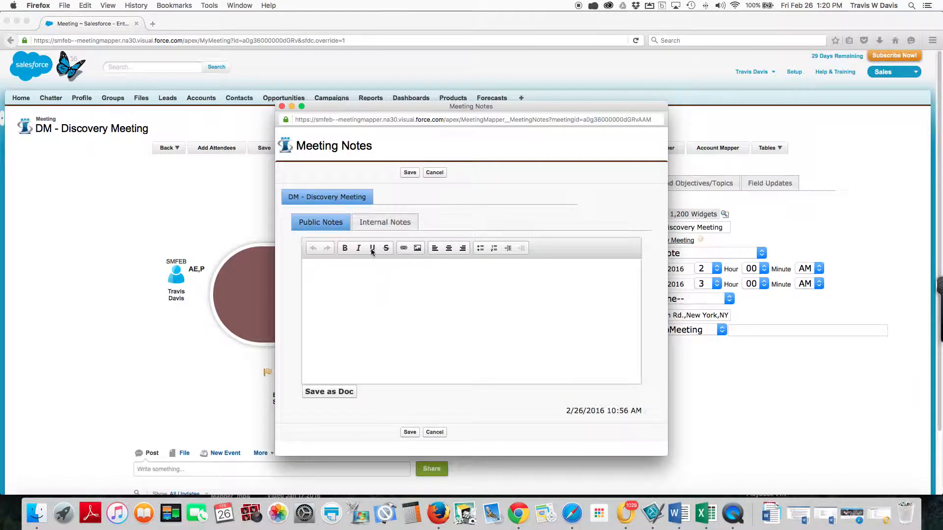
pyautogui.click(372, 226)
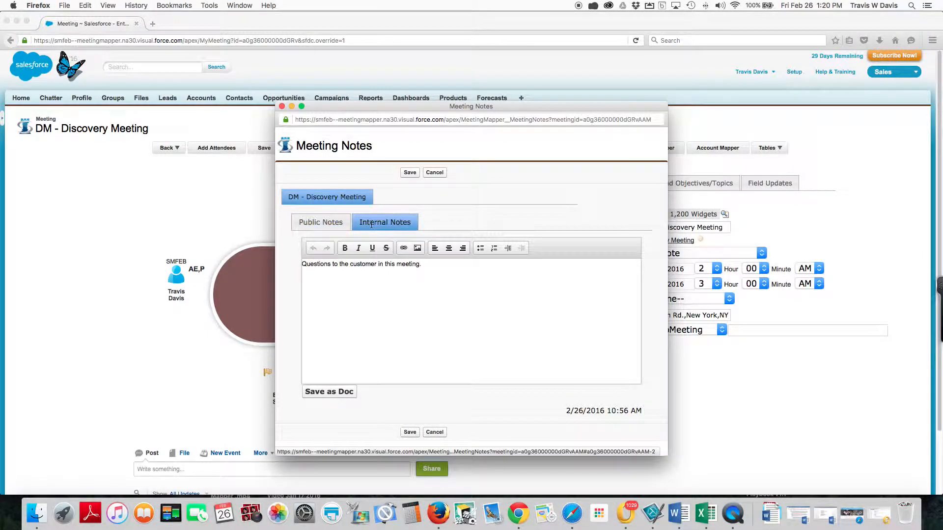
pyautogui.click(322, 224)
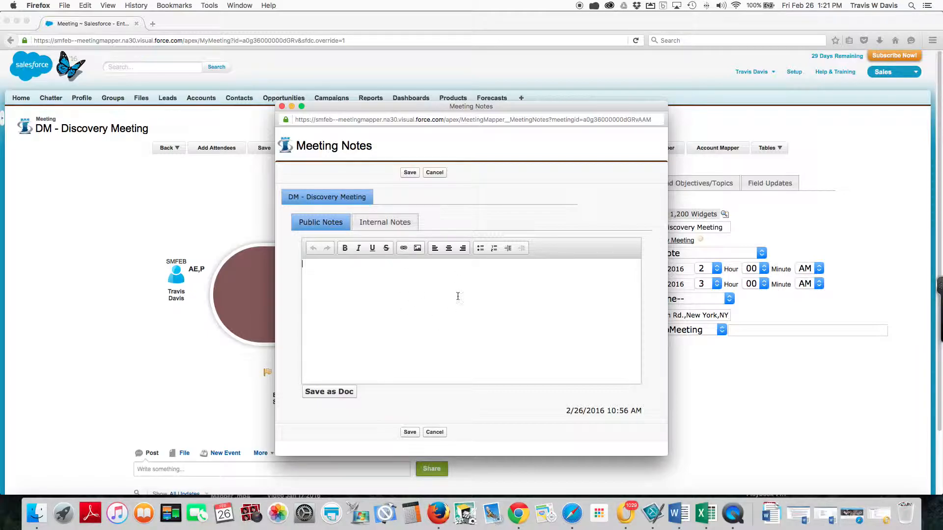
# Step: Close the meeting notes and open the meeting's Actionable Intelligence in a widened window moved higher on the screen
pyautogui.click(282, 106)
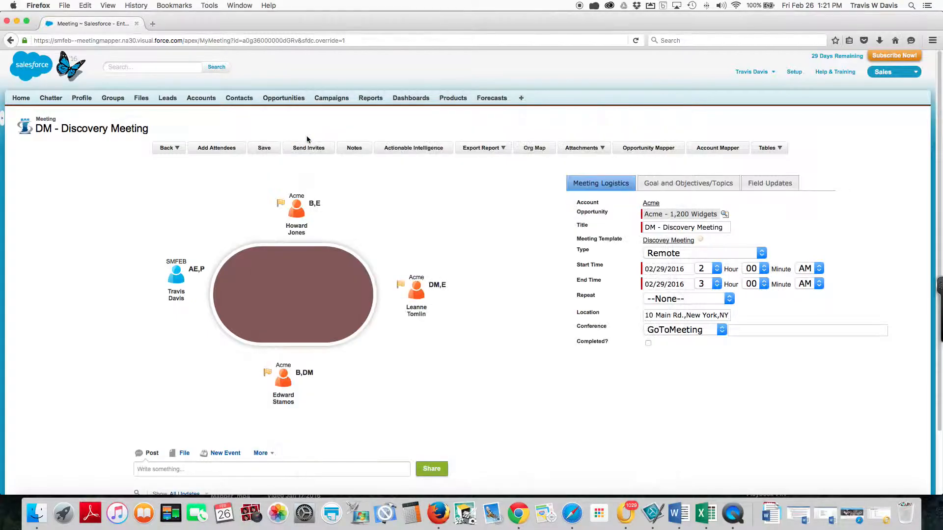
pyautogui.click(403, 151)
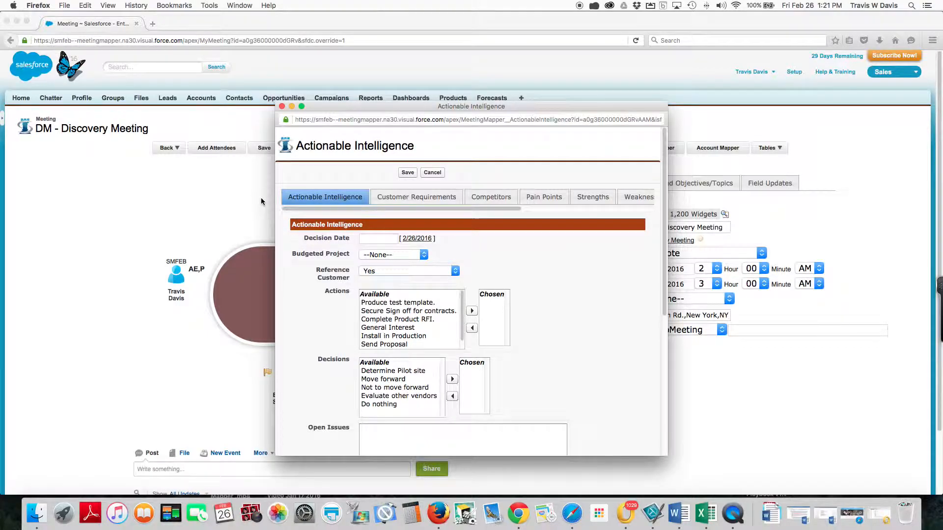
pyautogui.moveTo(664, 231); pyautogui.dragTo(807, 231)
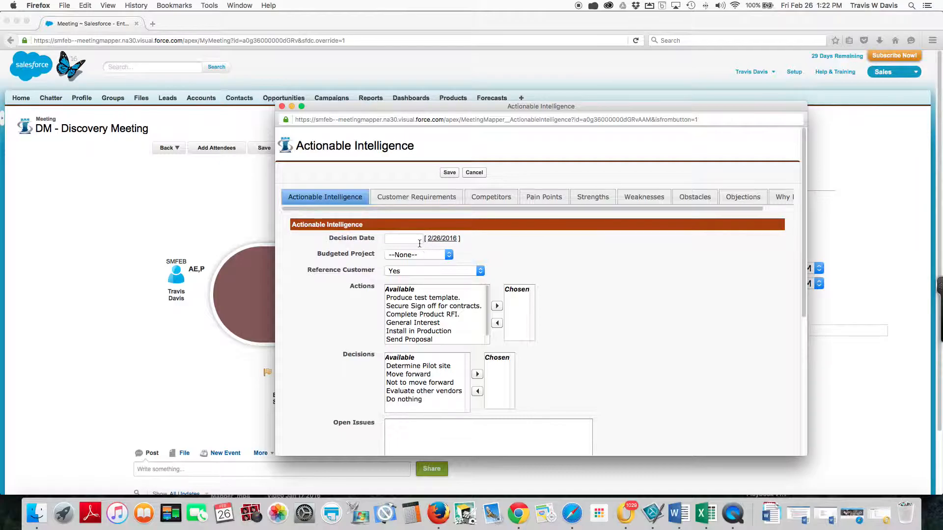
pyautogui.moveTo(419, 109); pyautogui.dragTo(415, 78)
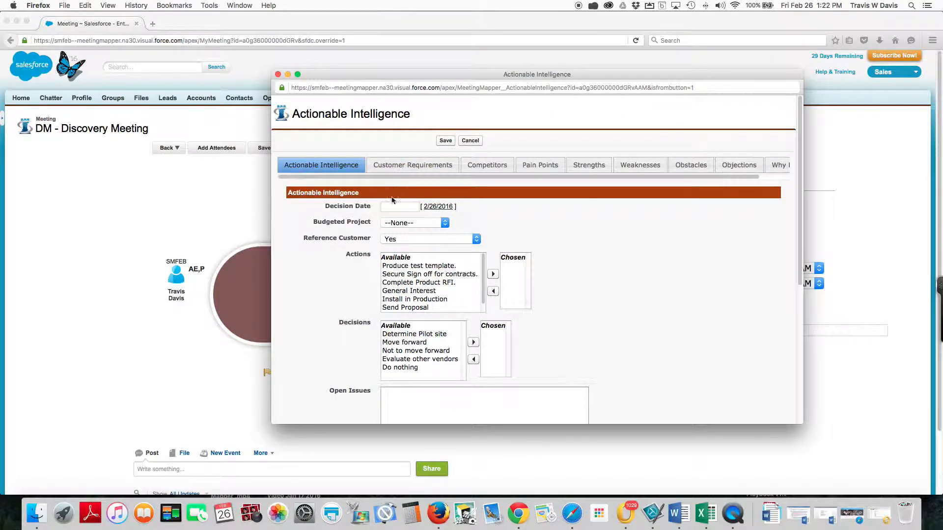
# Step: Set the decision date to 3/31/2016 and the budgeted project to Not Determined
pyautogui.click(394, 207)
pyautogui.click(446, 222)
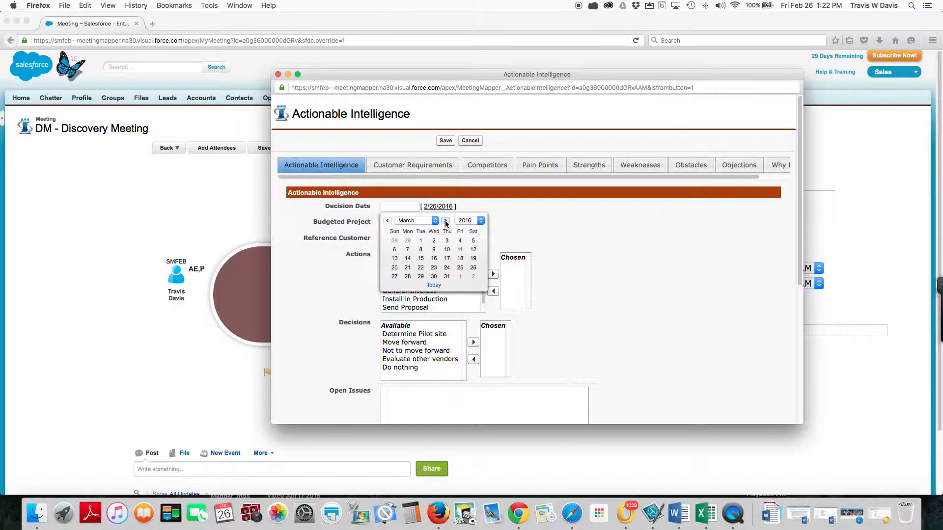
pyautogui.click(447, 277)
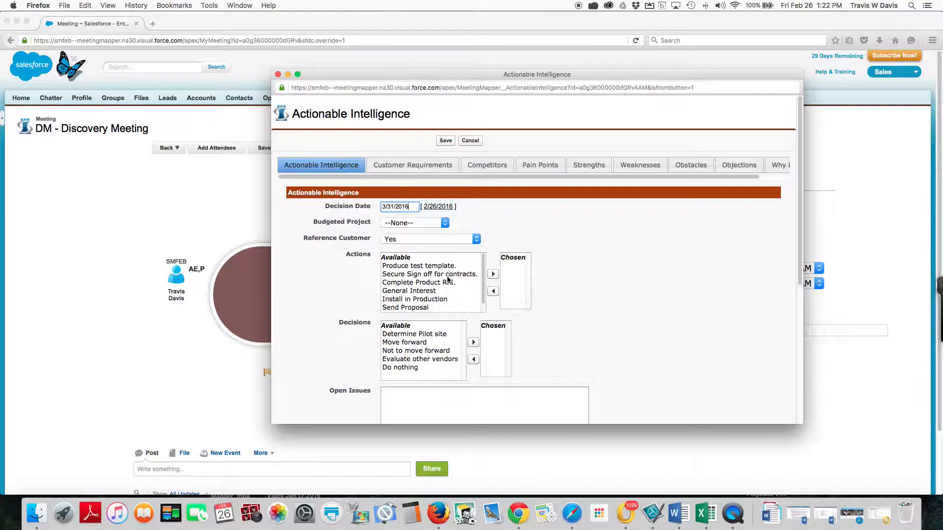
pyautogui.click(445, 223)
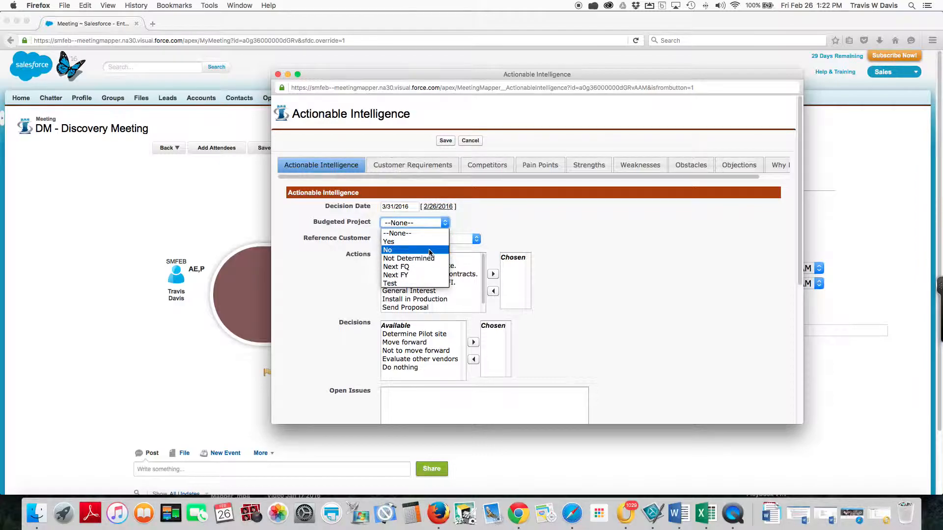
pyautogui.click(433, 261)
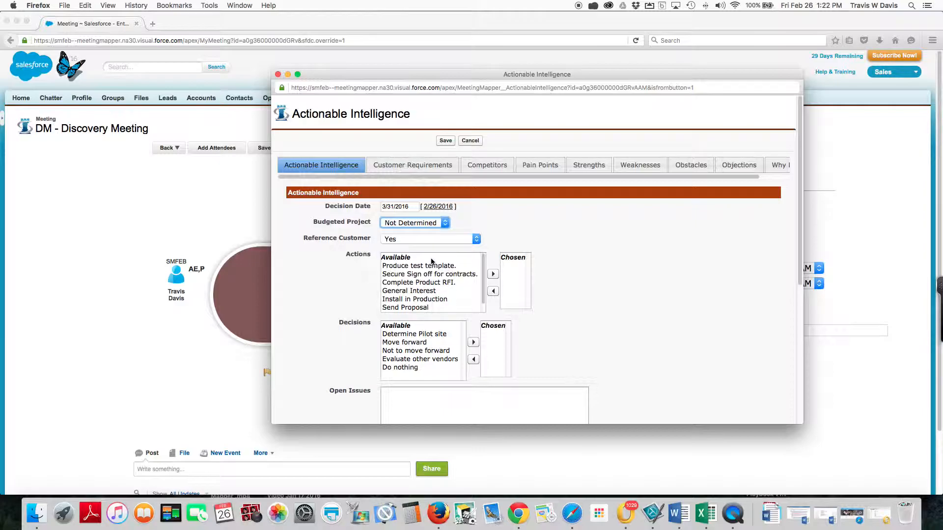
# Step: Add General Interest to the chosen actions and look through the remaining fields of the Actionable Intelligence form
pyautogui.click(435, 291)
pyautogui.click(493, 274)
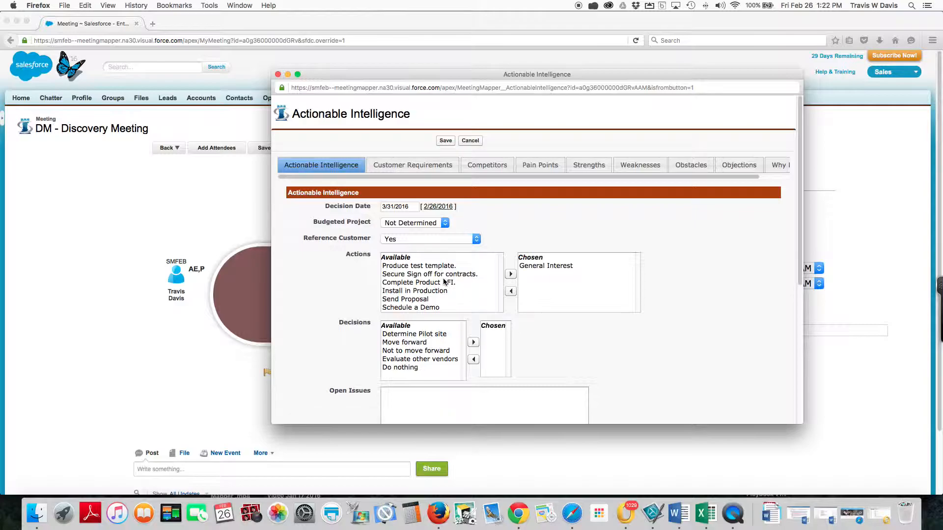
pyautogui.scroll(-2, 444, 280)
pyautogui.scroll(-1, 444, 281)
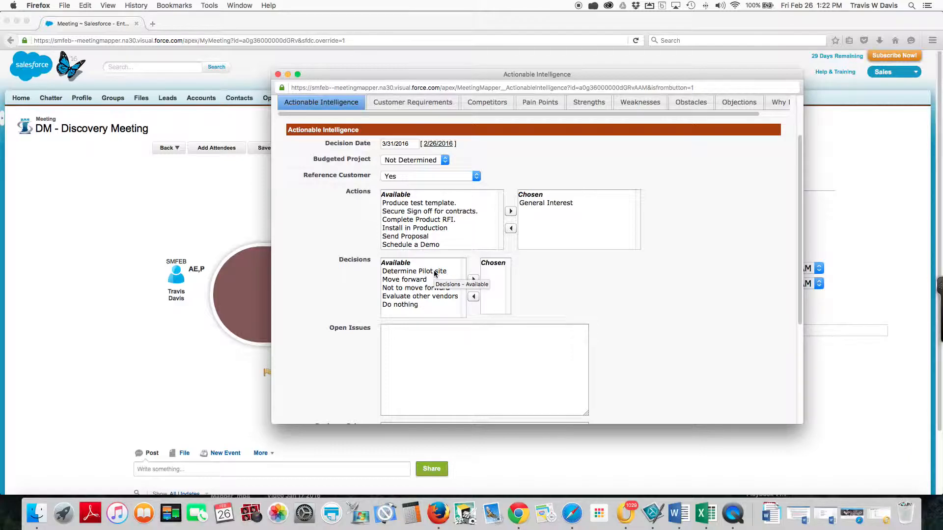
pyautogui.scroll(-5, 433, 290)
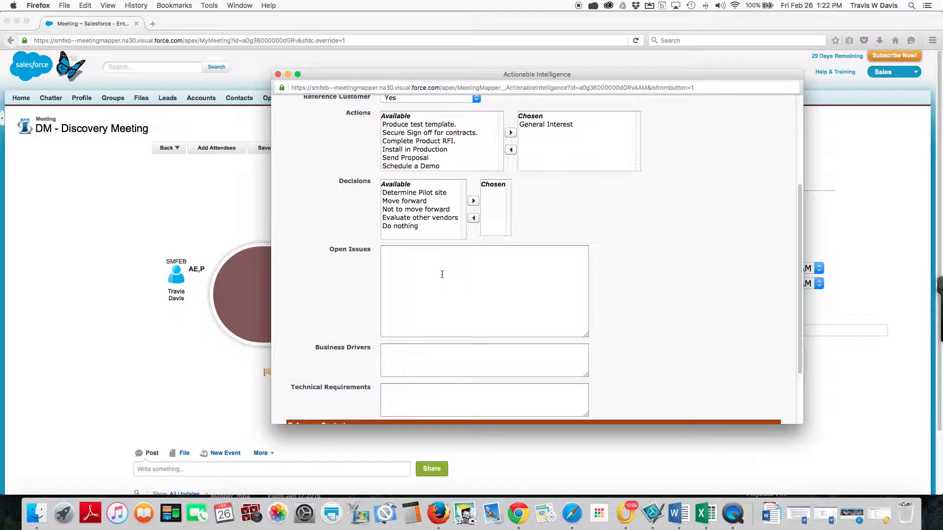
pyautogui.scroll(-2, 447, 275)
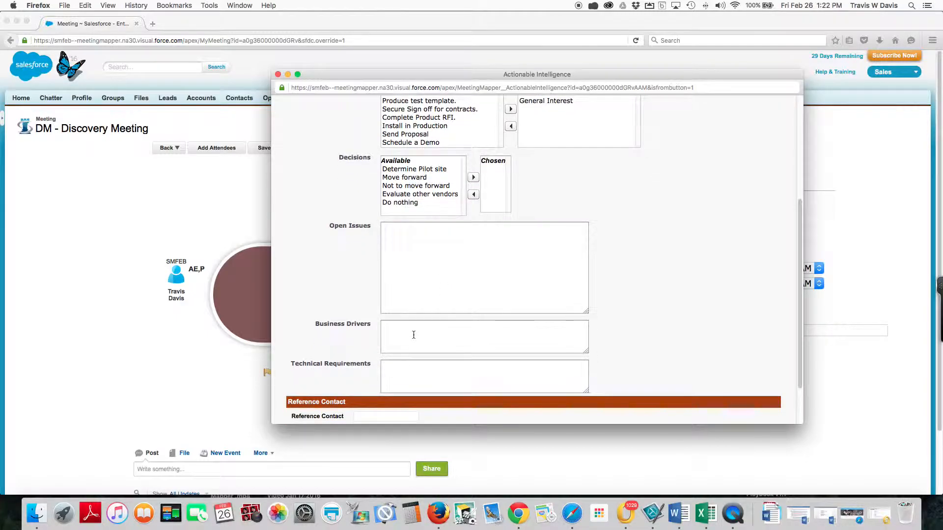
pyautogui.scroll(5, 451, 344)
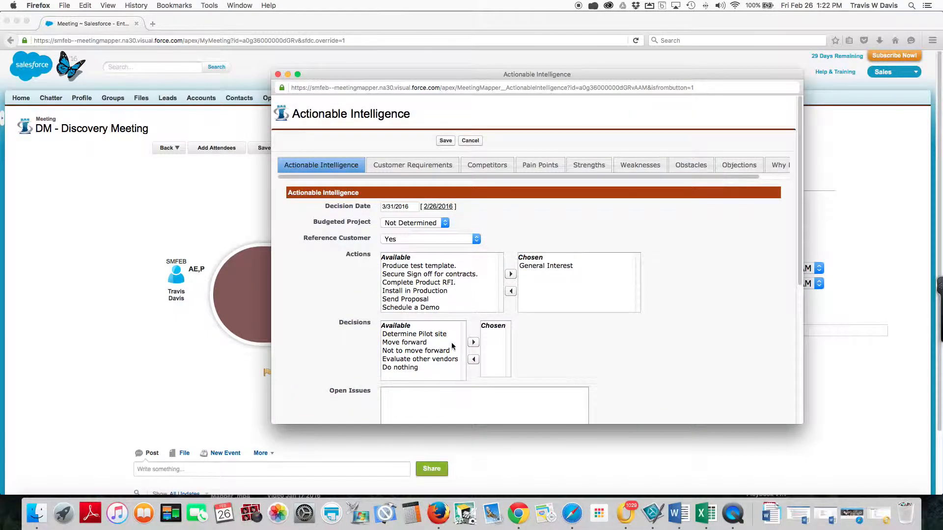
# Step: Add a customer requirement with the text "100% Cloud based."
pyautogui.click(393, 166)
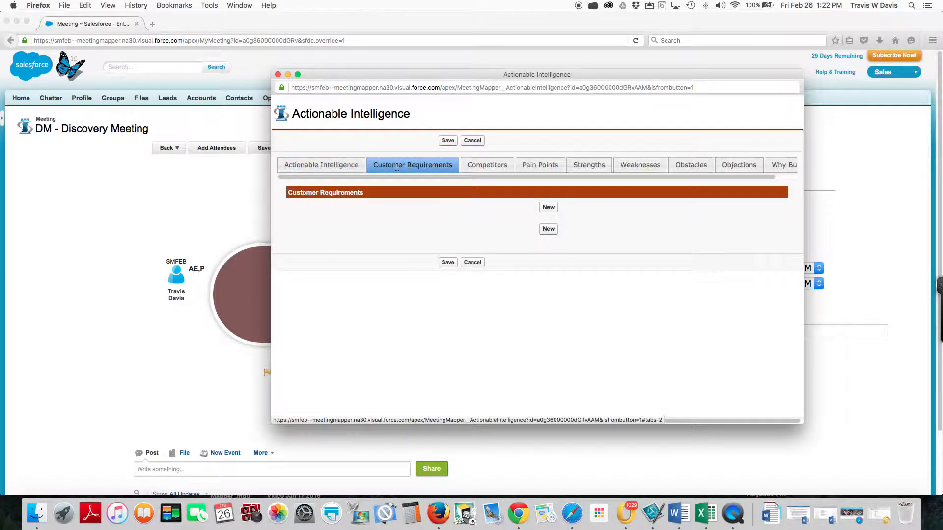
pyautogui.click(548, 207)
pyautogui.click(404, 247)
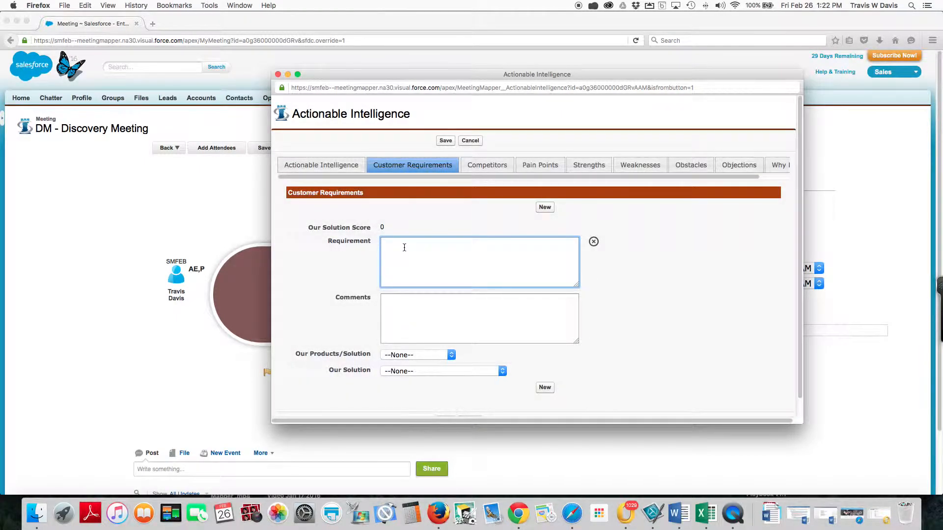
pyautogui.write('100% Cloud based.')
# Step: Set the requirement's product/solution to Search Product and look up and assign the Strategy Mapper product
pyautogui.click(451, 355)
pyautogui.click(430, 382)
pyautogui.click(465, 360)
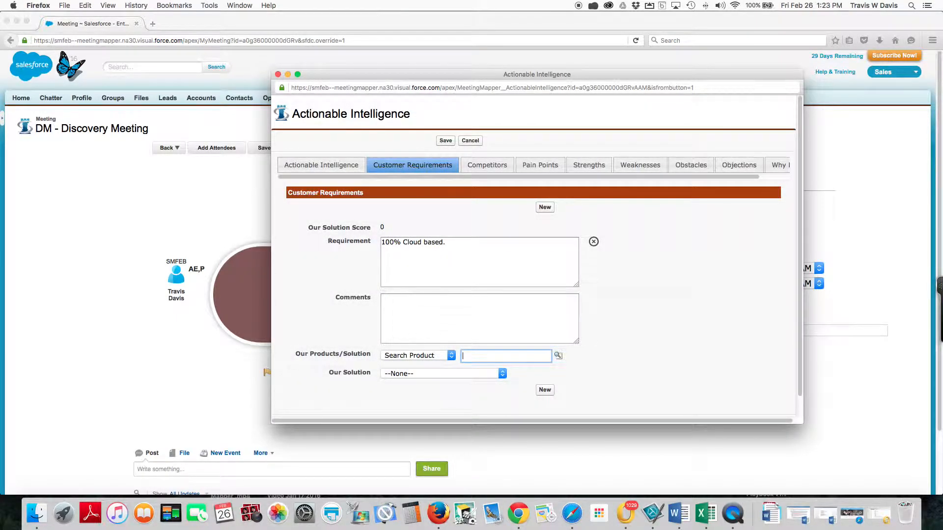
pyautogui.click(558, 356)
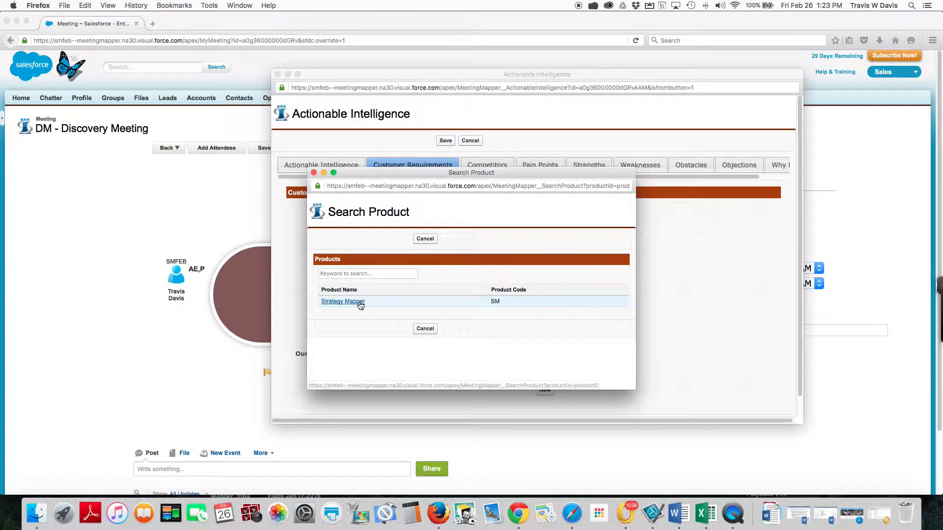
pyautogui.click(356, 301)
# Step: Rate our solution for the cloud requirement as Meets Requirement, reviewing the other rating options
pyautogui.click(502, 374)
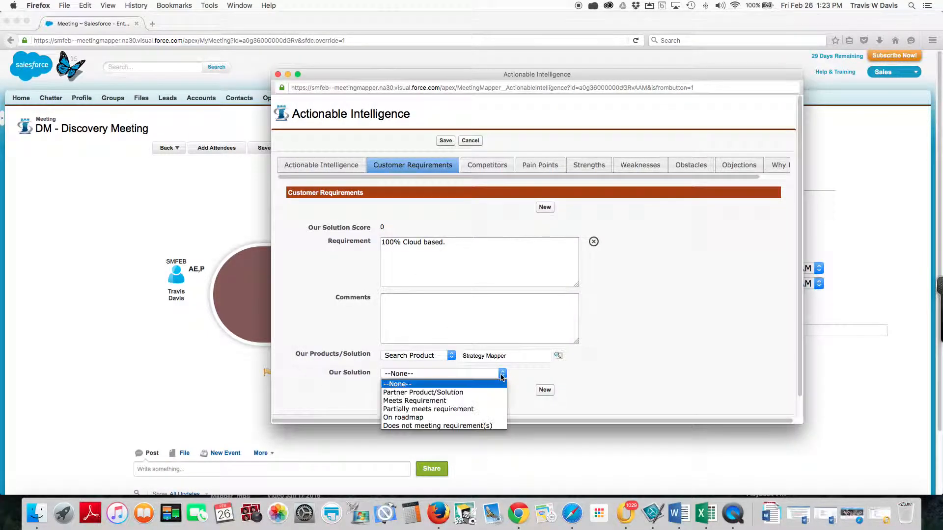
pyautogui.click(396, 401)
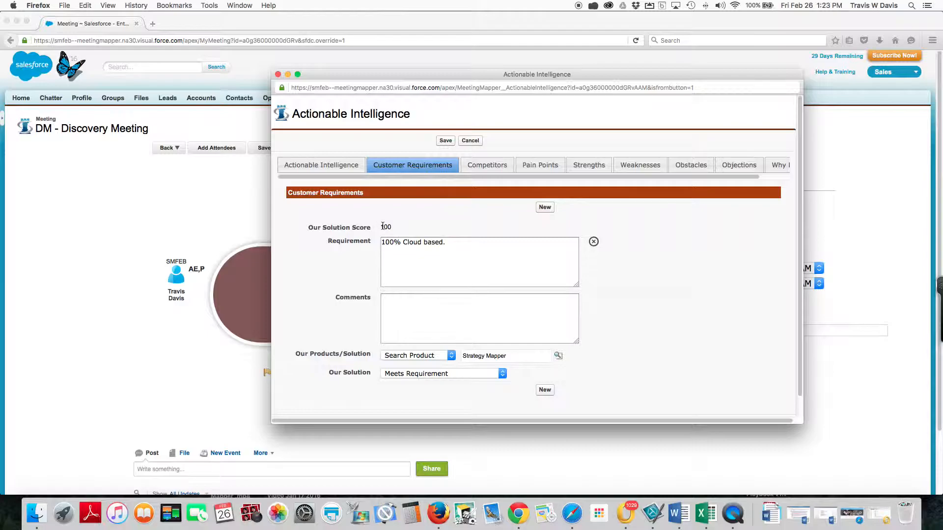
pyautogui.click(503, 375)
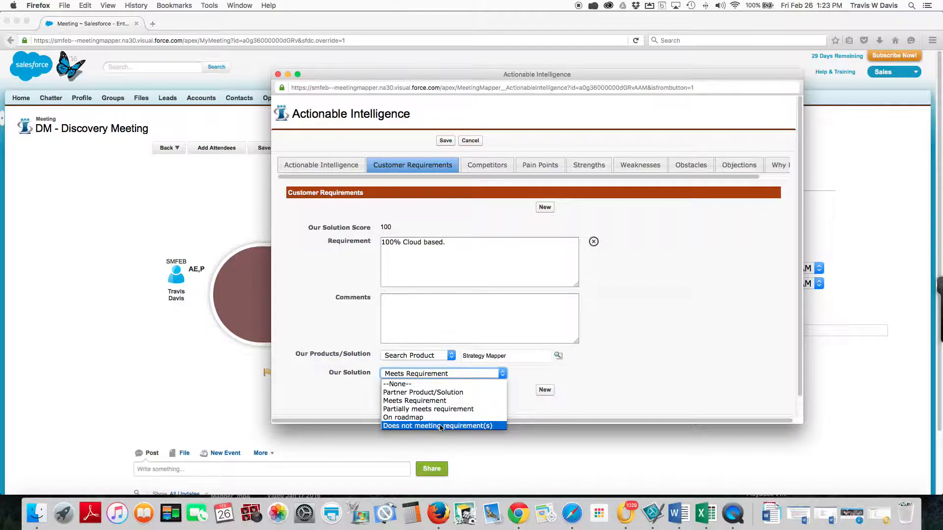
pyautogui.click(441, 402)
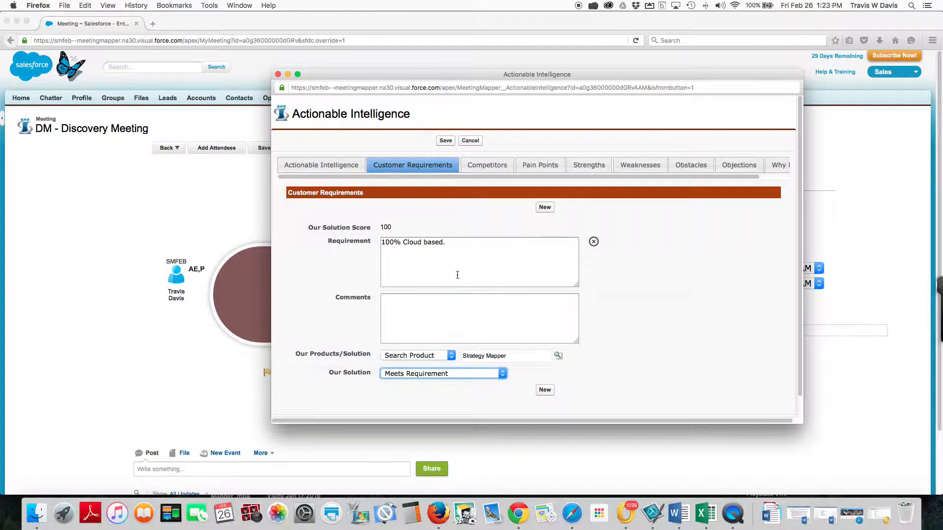
# Step: Add a new competitor entry and choose ABC Company as the competitor
pyautogui.click(491, 166)
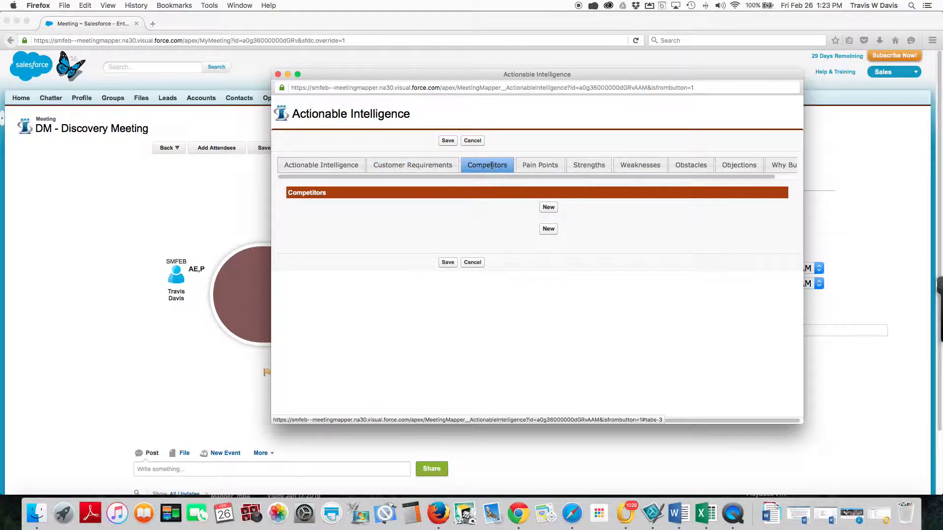
pyautogui.click(548, 208)
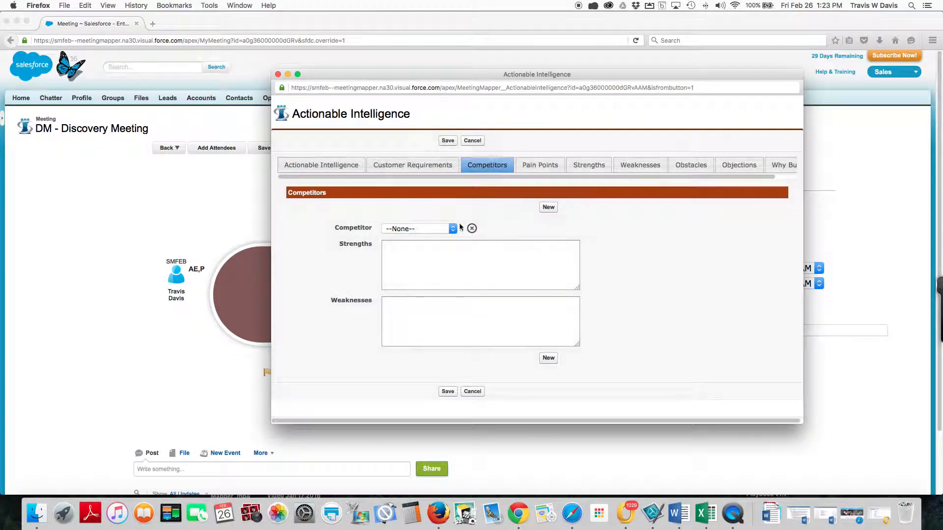
pyautogui.click(453, 229)
pyautogui.click(423, 248)
# Step: Enter "Big Company" as the competitor's strengths and "High Price" as its weaknesses
pyautogui.click(424, 264)
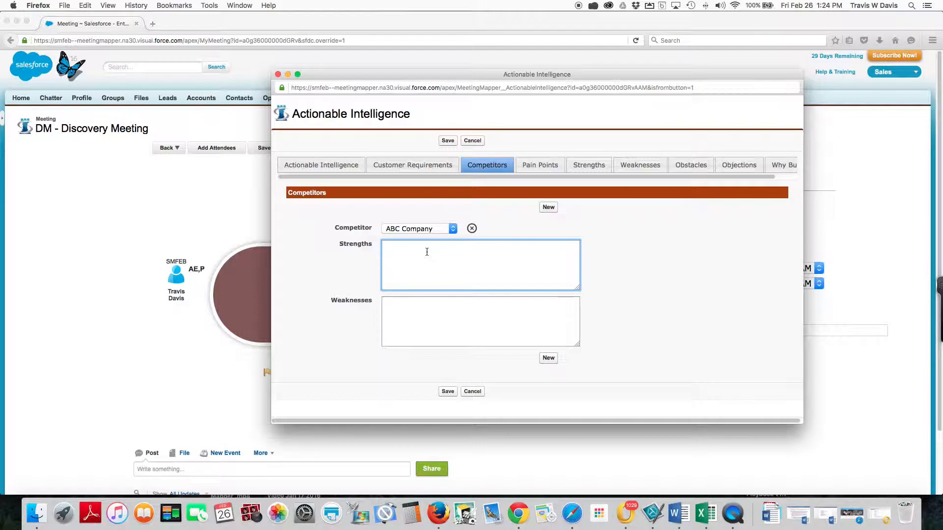
pyautogui.write('Big Company')
pyautogui.press('Tab')
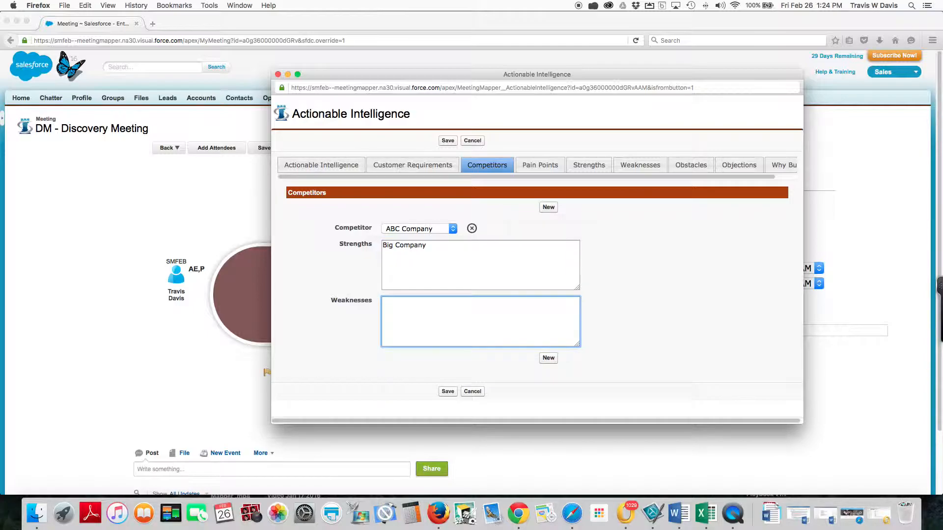
pyautogui.write('High Price')
pyautogui.moveTo(427, 246); pyautogui.dragTo(379, 246)
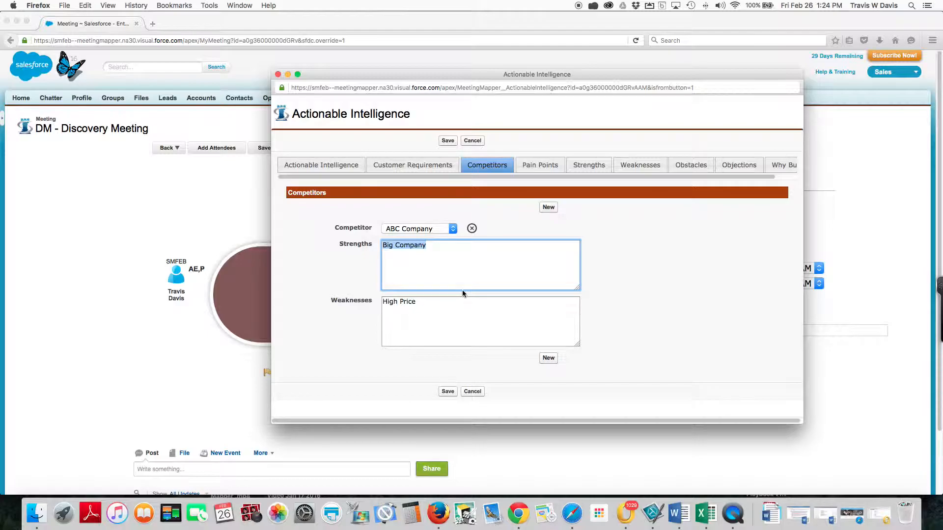
# Step: Add a pain point entry and set it to Low usage of Salesforce
pyautogui.click(540, 167)
pyautogui.click(547, 208)
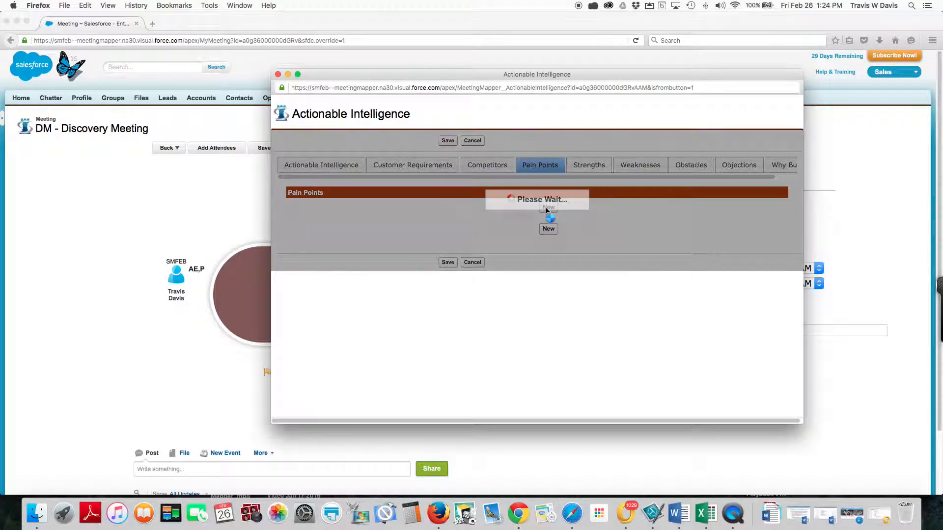
pyautogui.click(536, 229)
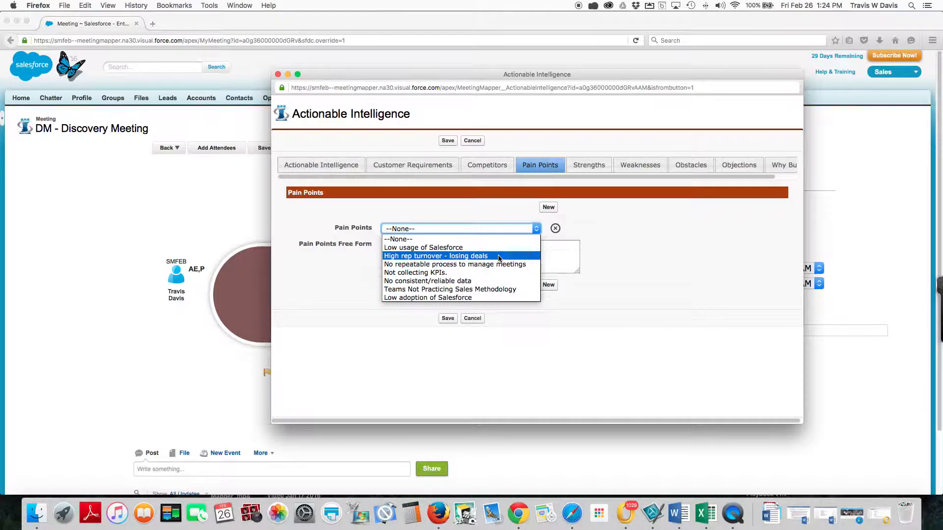
pyautogui.click(466, 248)
pyautogui.click(460, 256)
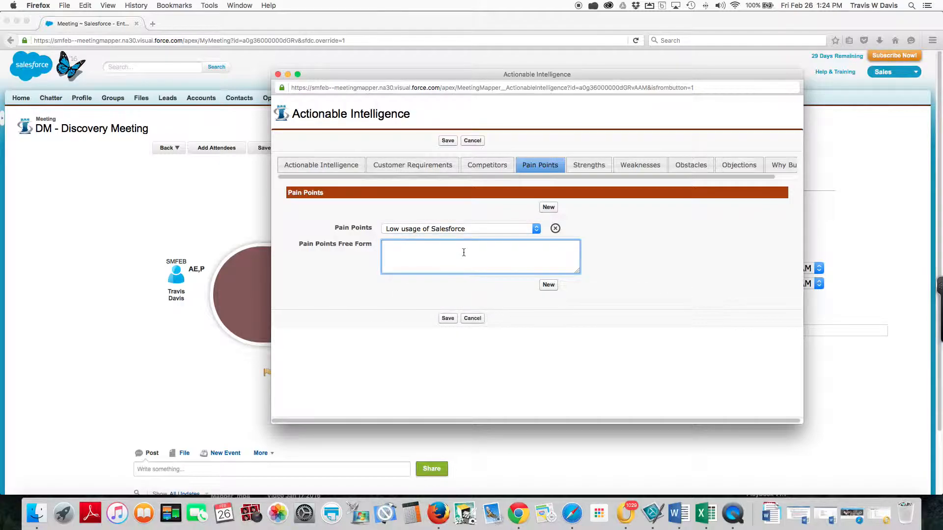
# Step: Add a second pain point and set it to No repeatable process to manage meetings
pyautogui.click(548, 208)
pyautogui.click(536, 245)
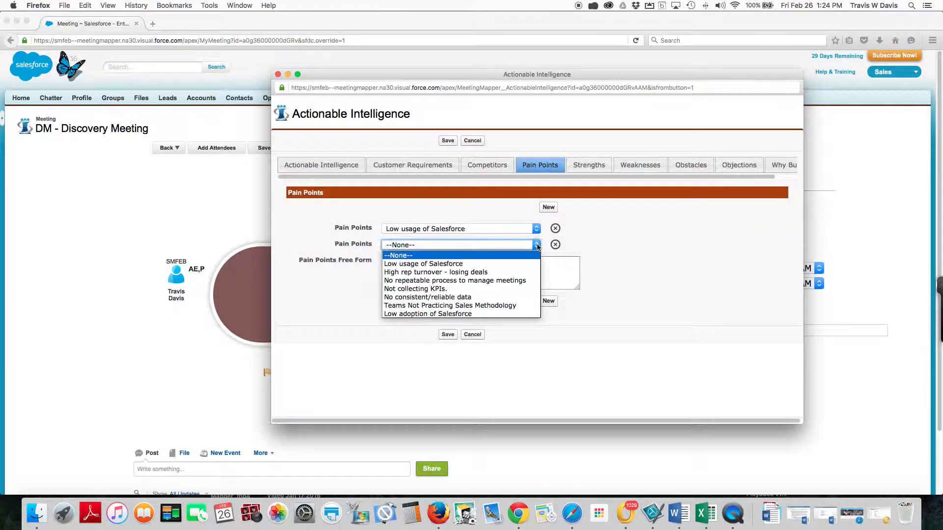
pyautogui.click(456, 282)
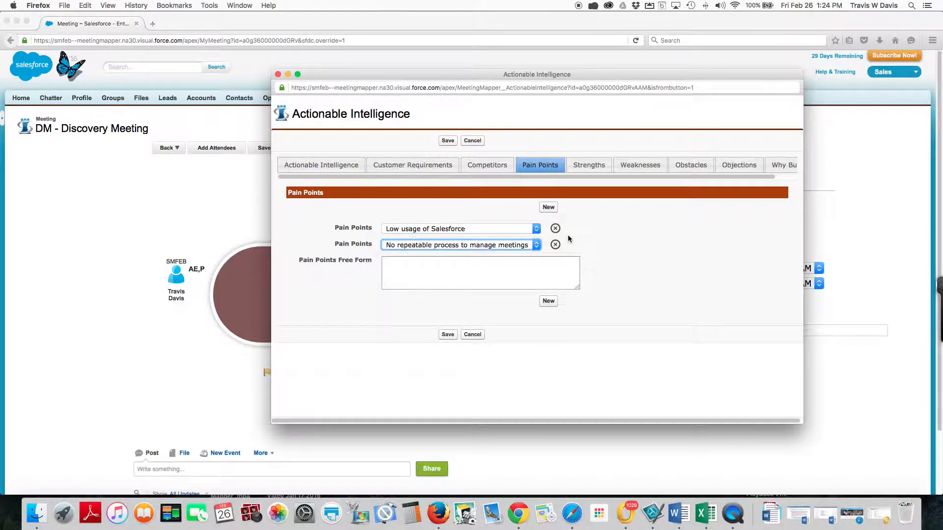
# Step: Add an entry under our strengths and set it to 5 Star rated on AppExchange
pyautogui.click(585, 167)
pyautogui.click(549, 207)
pyautogui.click(484, 229)
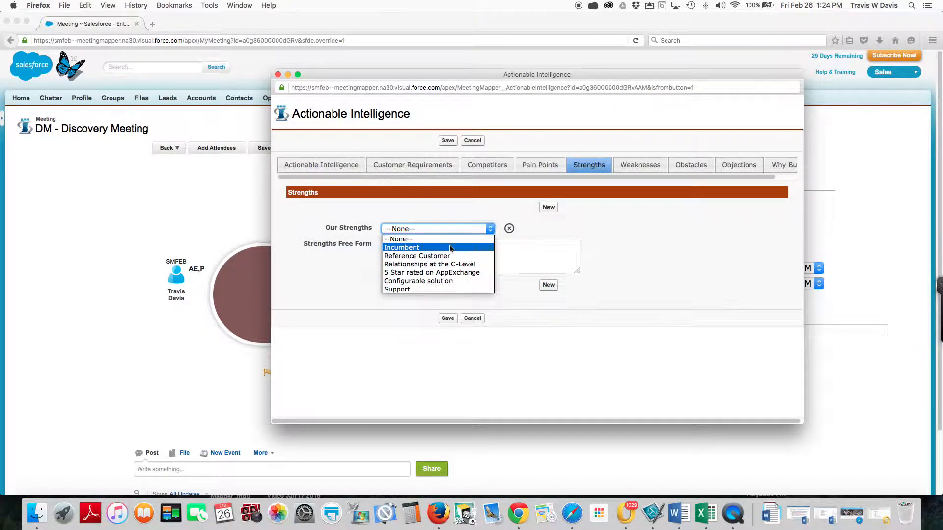
pyautogui.click(433, 273)
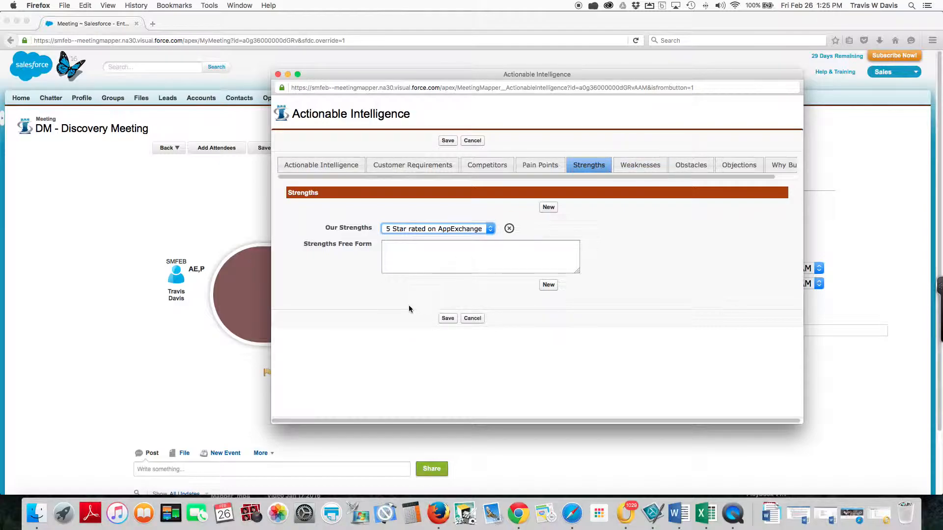
# Step: Add a second entry under our strengths and set it to Configurable solution
pyautogui.click(549, 207)
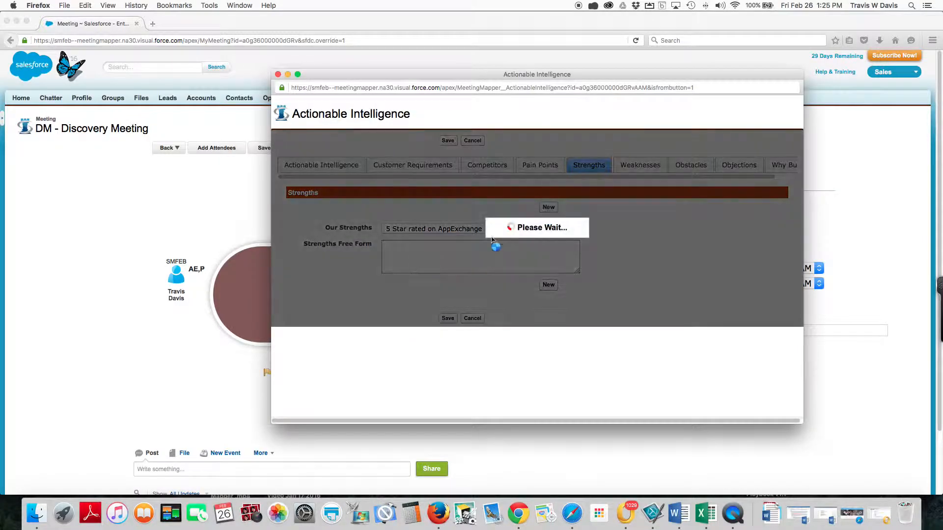
pyautogui.click(491, 245)
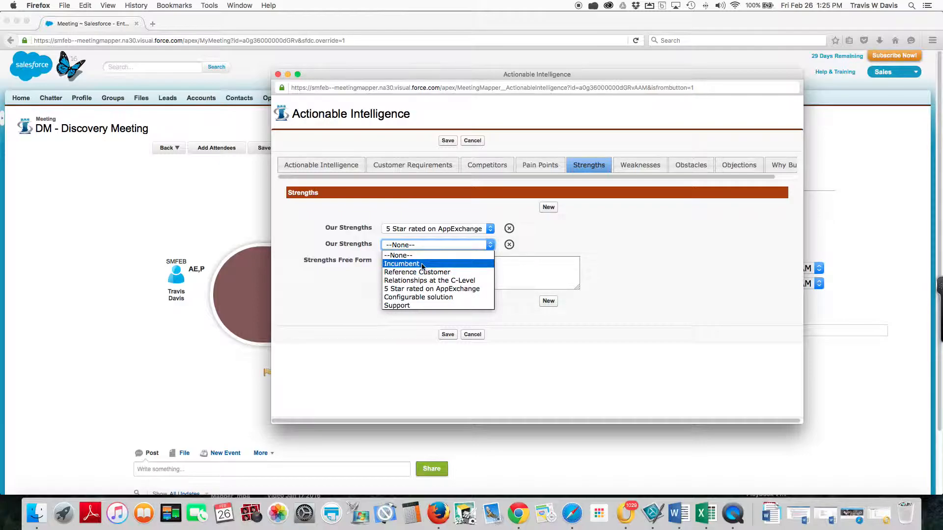
pyautogui.click(418, 298)
# Step: Add an entry under our weaknesses and set it to Not Incumbent
pyautogui.click(640, 165)
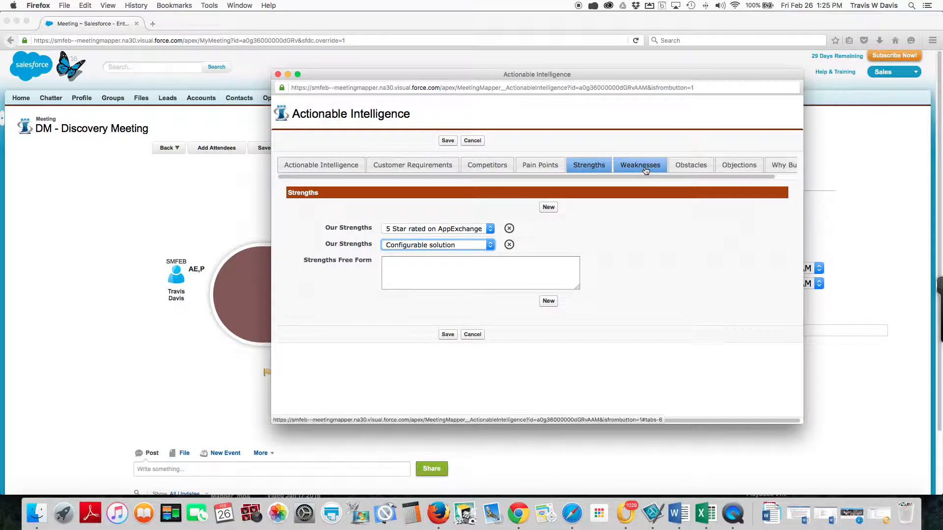
pyautogui.click(549, 208)
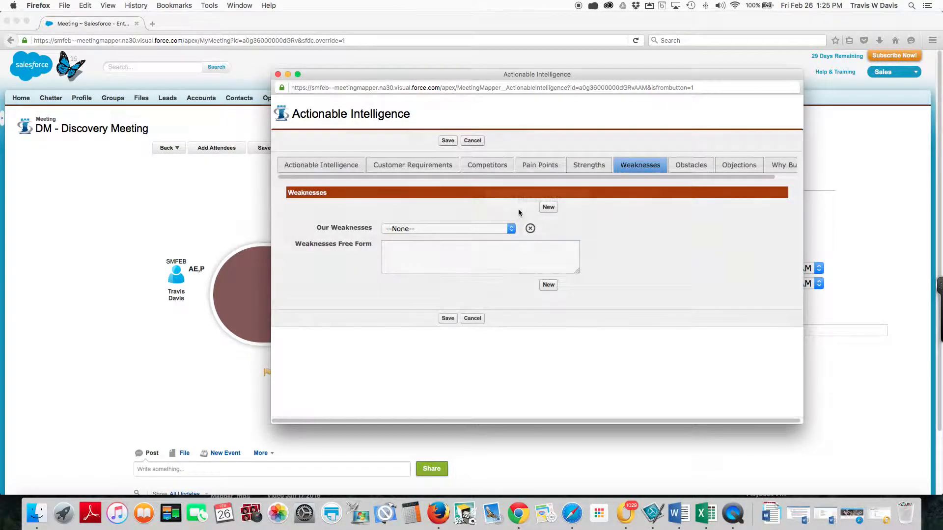
pyautogui.click(511, 228)
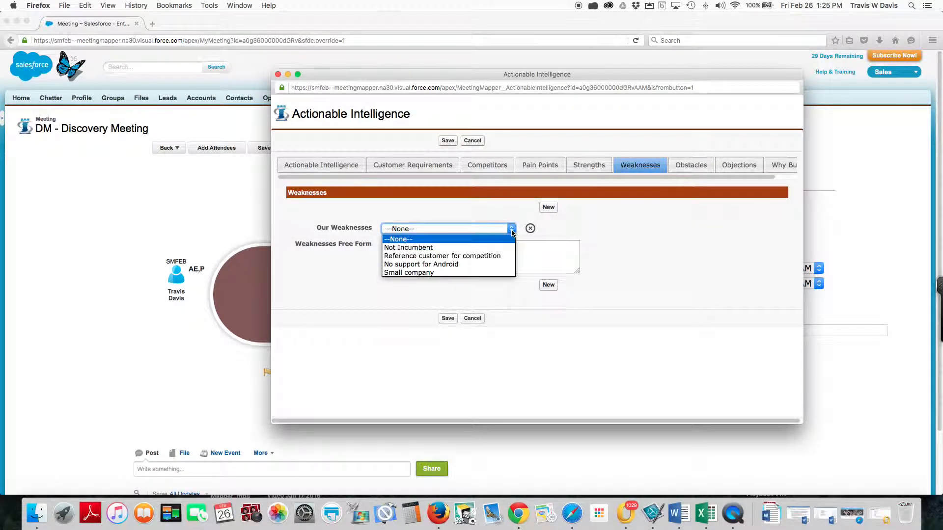
pyautogui.click(433, 248)
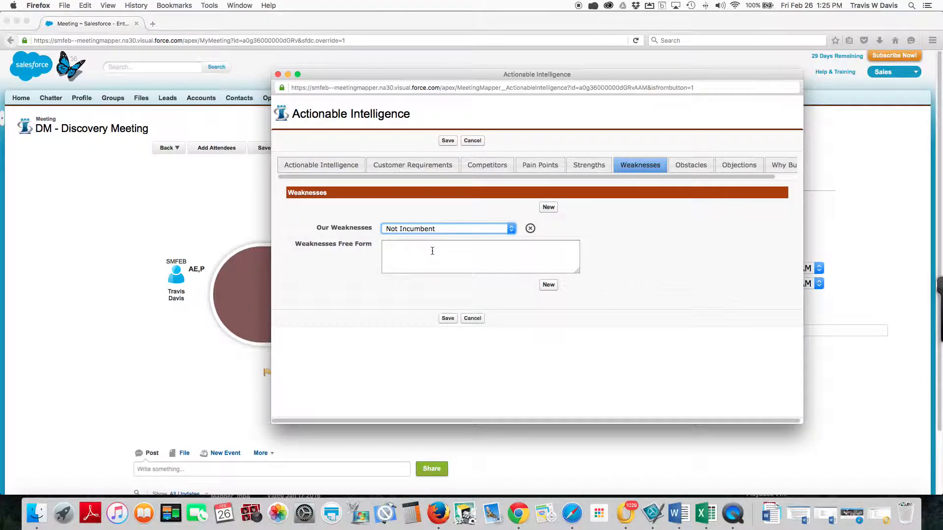
# Step: Add an obstacle to win and set it to Gatekeeper is blocking access to DM
pyautogui.click(693, 166)
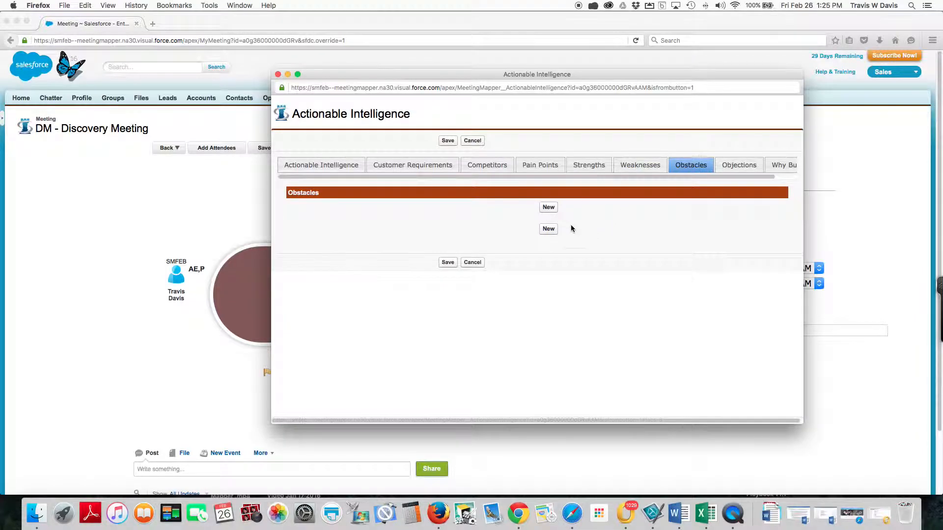
pyautogui.click(549, 208)
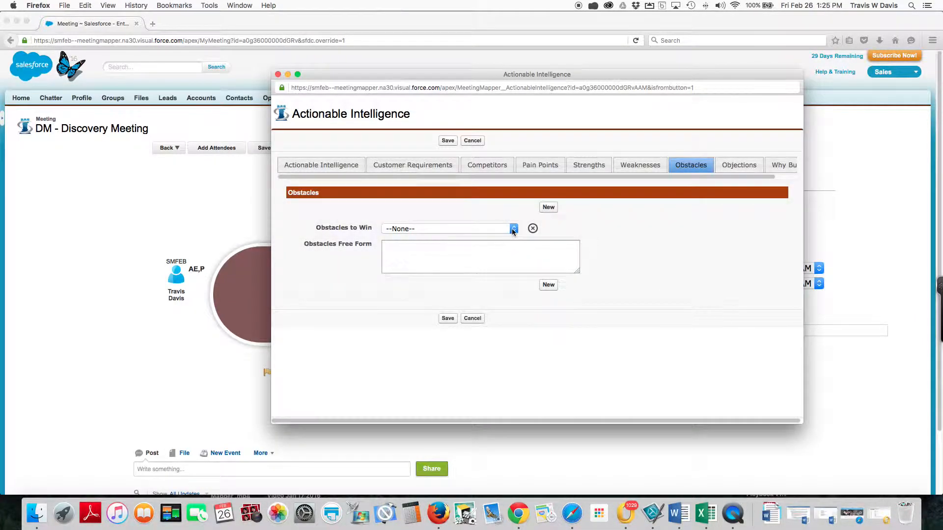
pyautogui.click(513, 230)
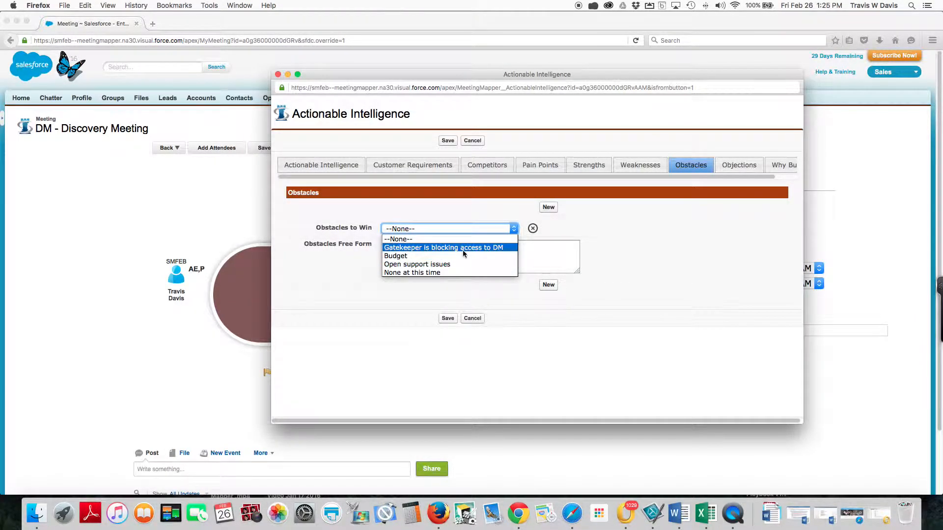
pyautogui.click(432, 248)
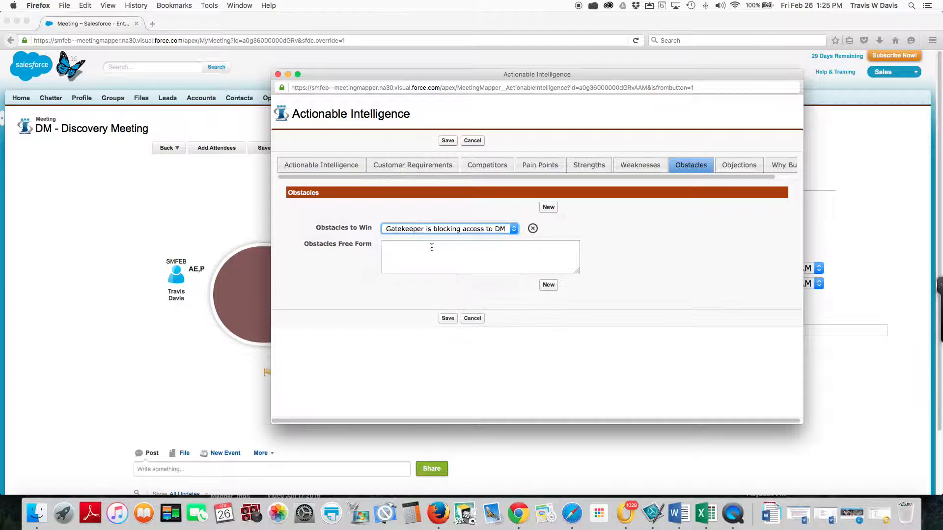
# Step: Review the Objections and Why Buys sections, then save the actionable intelligence and close its window
pyautogui.click(727, 168)
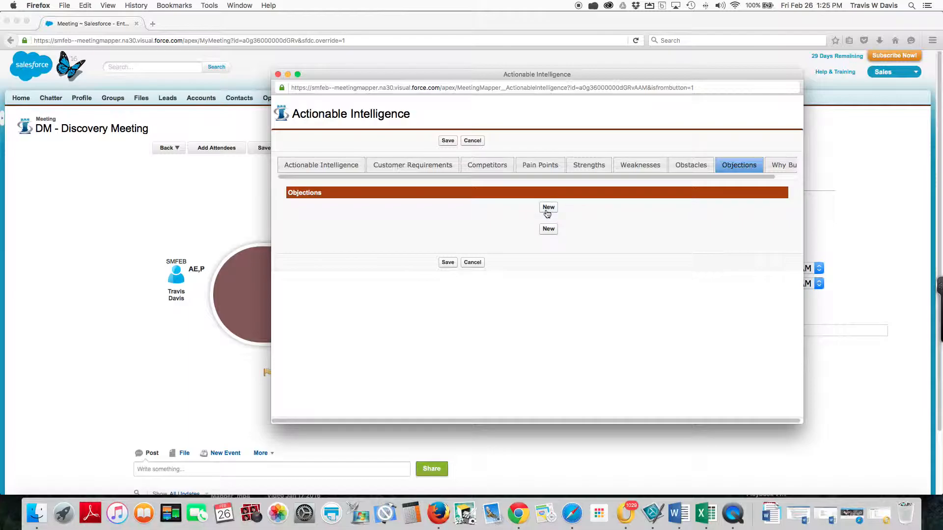
pyautogui.click(781, 165)
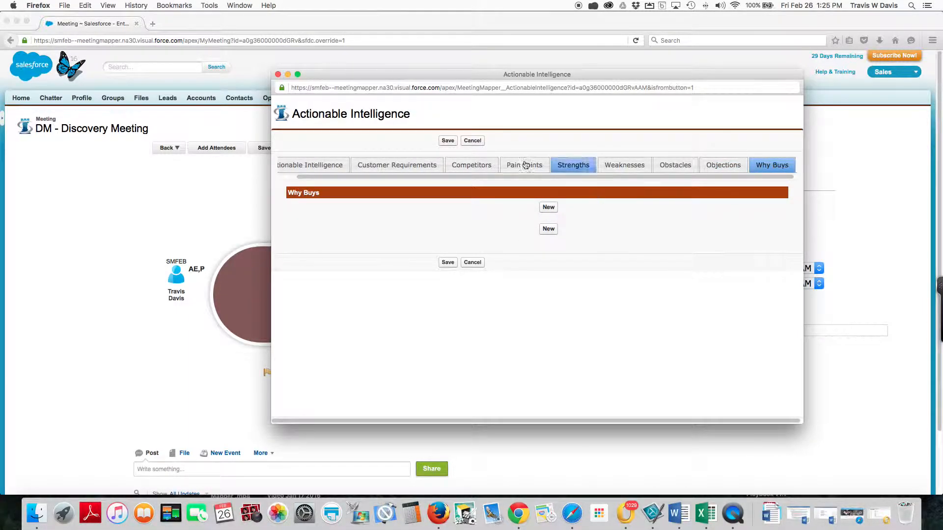
pyautogui.click(447, 141)
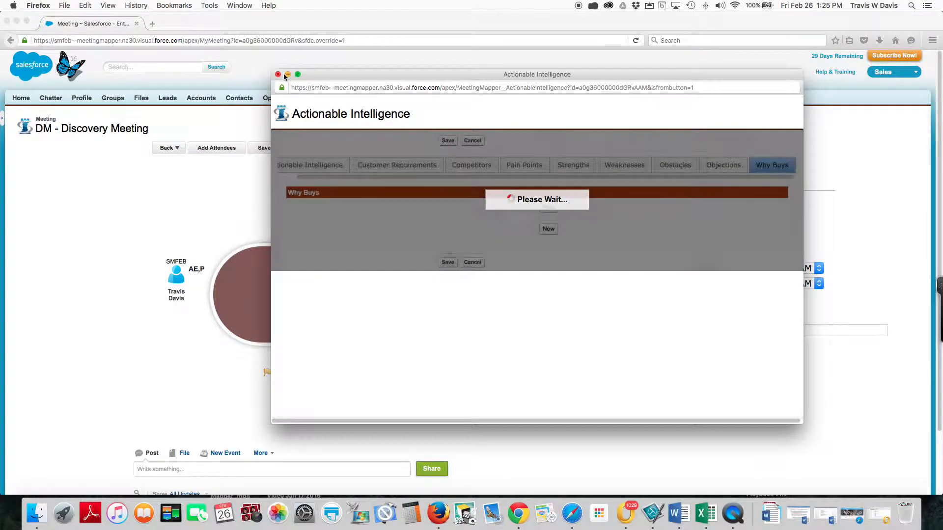
pyautogui.click(278, 74)
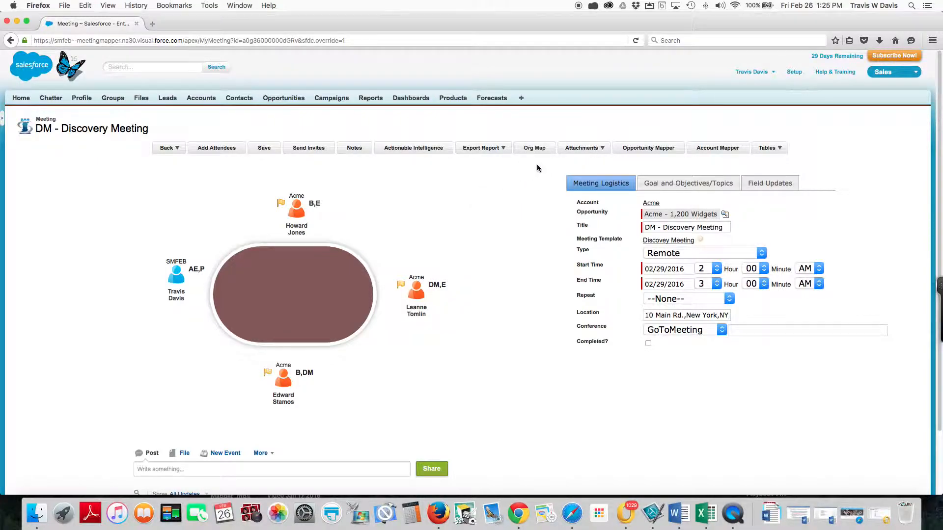
# Step: In the Acme org map, place the Buyer and the VP Customer Support under the President and CEO, then close the map
pyautogui.click(534, 147)
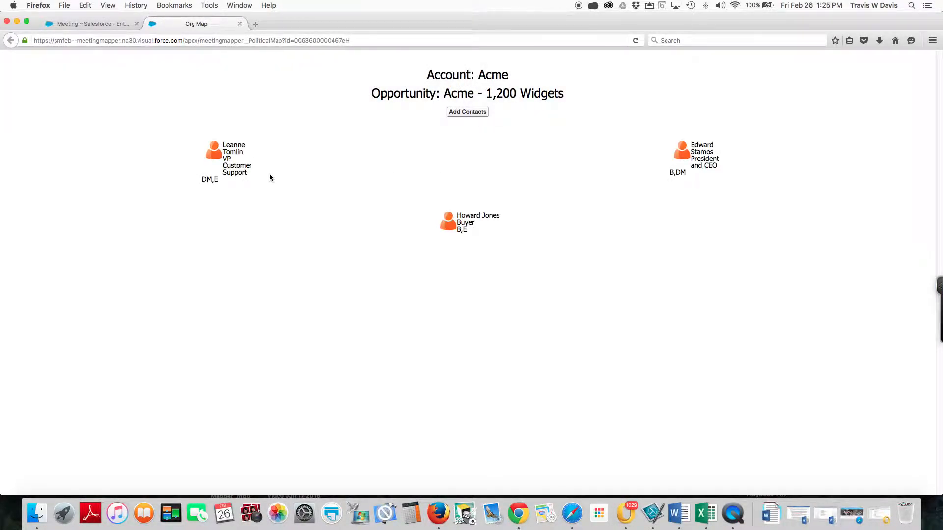
pyautogui.moveTo(676, 157)
pyautogui.moveTo(444, 225); pyautogui.dragTo(689, 156)
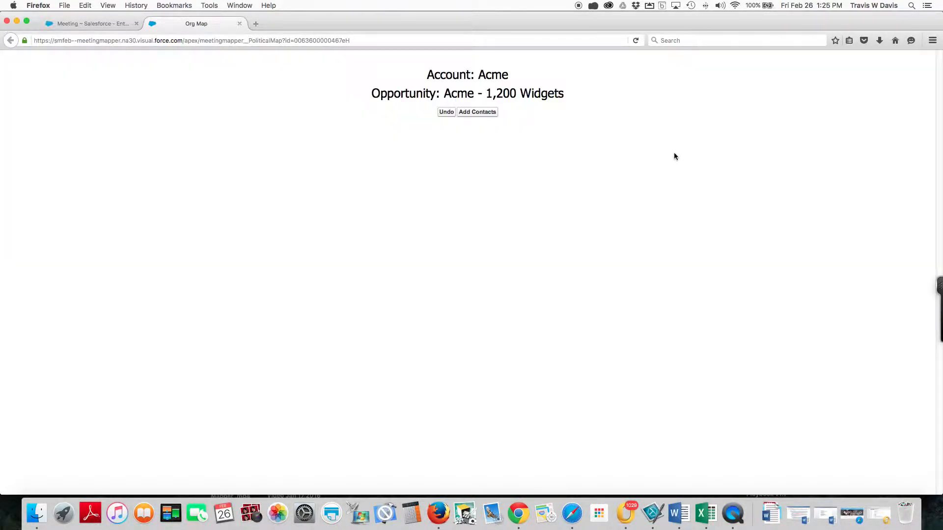
pyautogui.moveTo(687, 161); pyautogui.dragTo(233, 161)
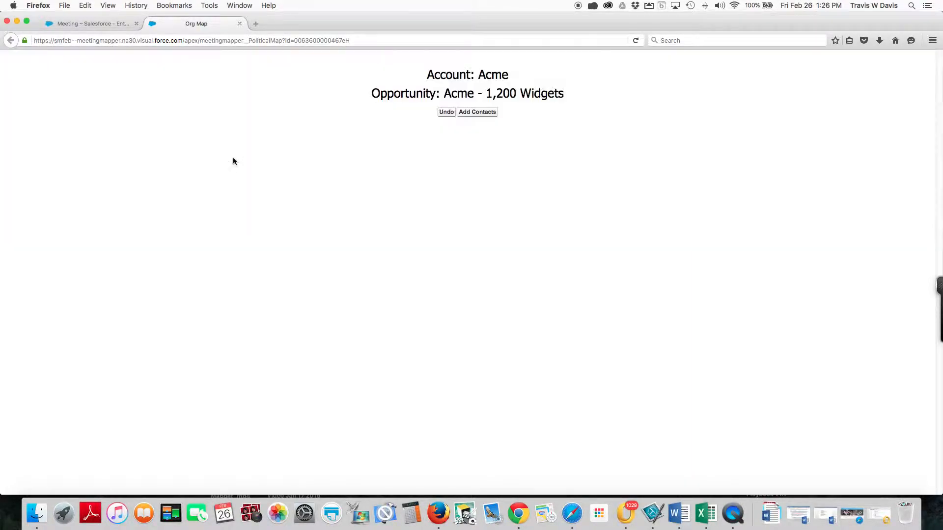
pyautogui.moveTo(445, 153)
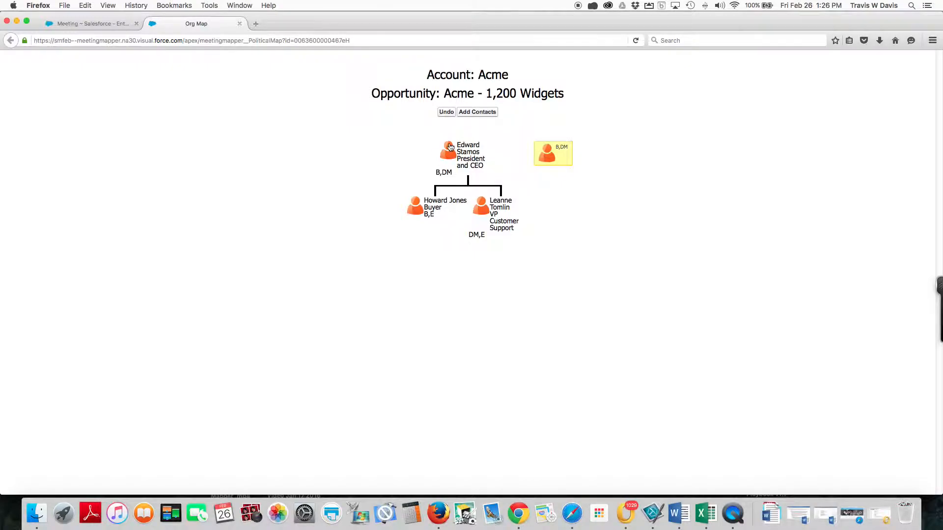
pyautogui.moveTo(481, 209)
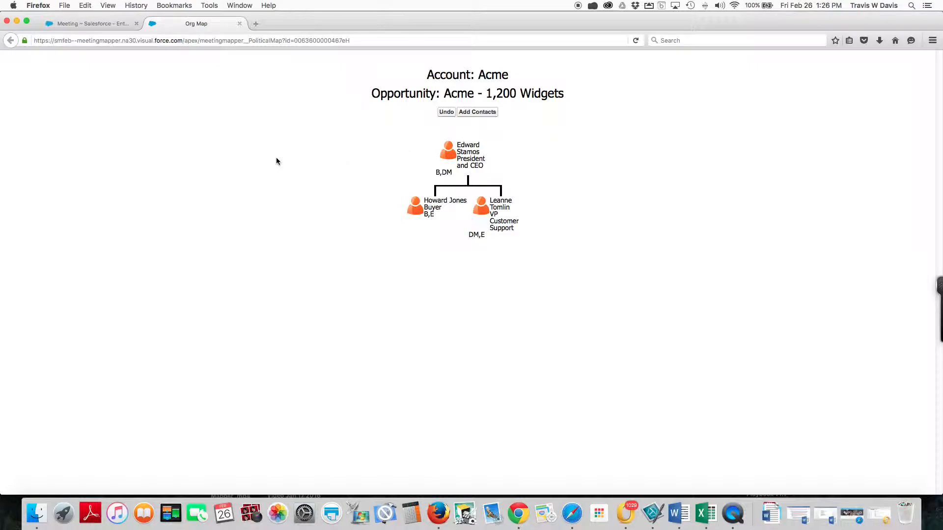
pyautogui.click(239, 24)
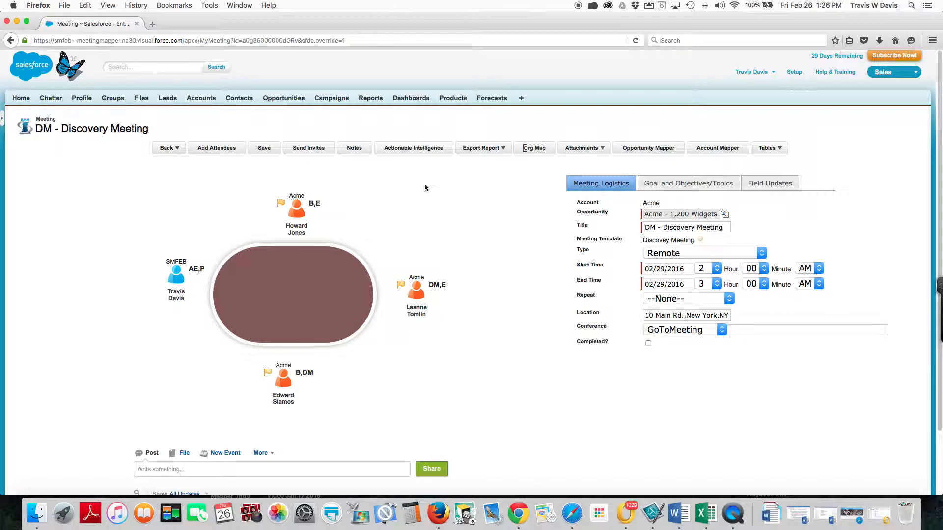
# Step: Set the Buyer attendee's stance to For with the reason "Said will buy." and save the attendee
pyautogui.moveTo(302, 229)
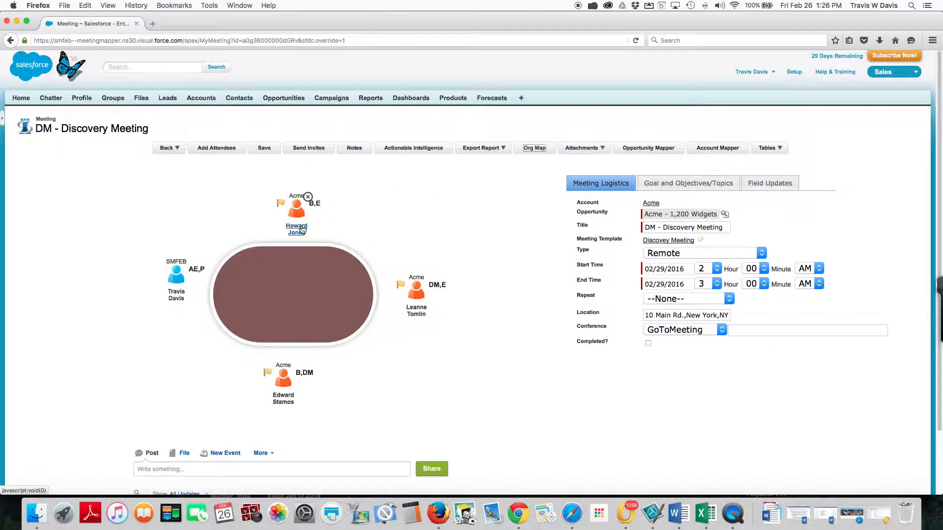
pyautogui.click(303, 229)
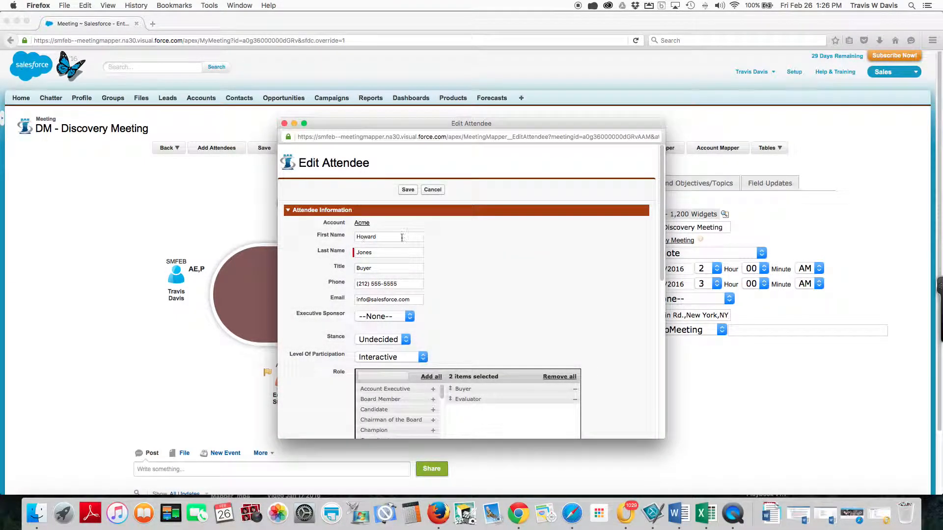
pyautogui.scroll(-5, 492, 265)
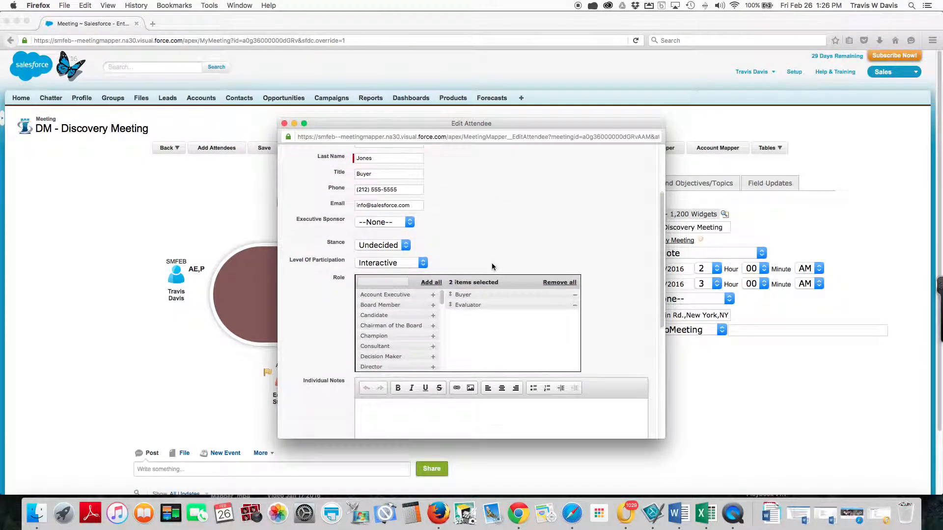
pyautogui.click(406, 246)
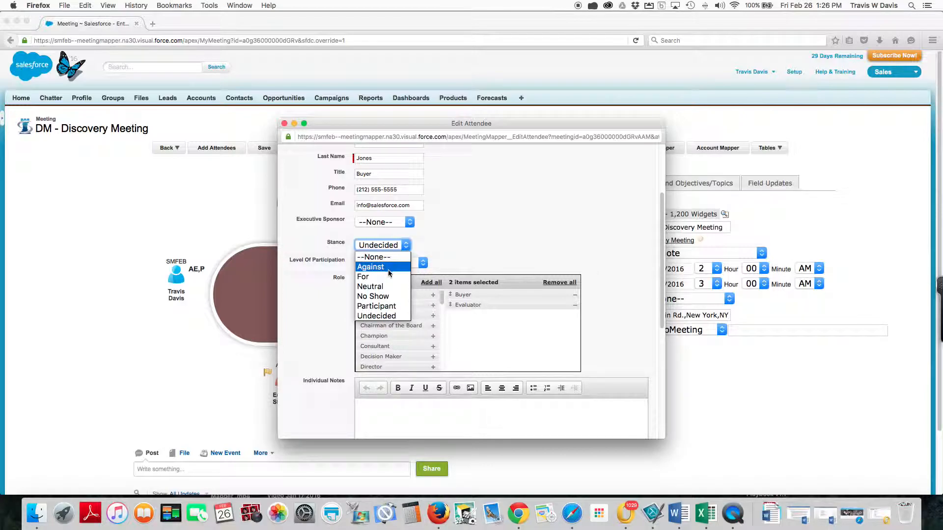
pyautogui.click(389, 277)
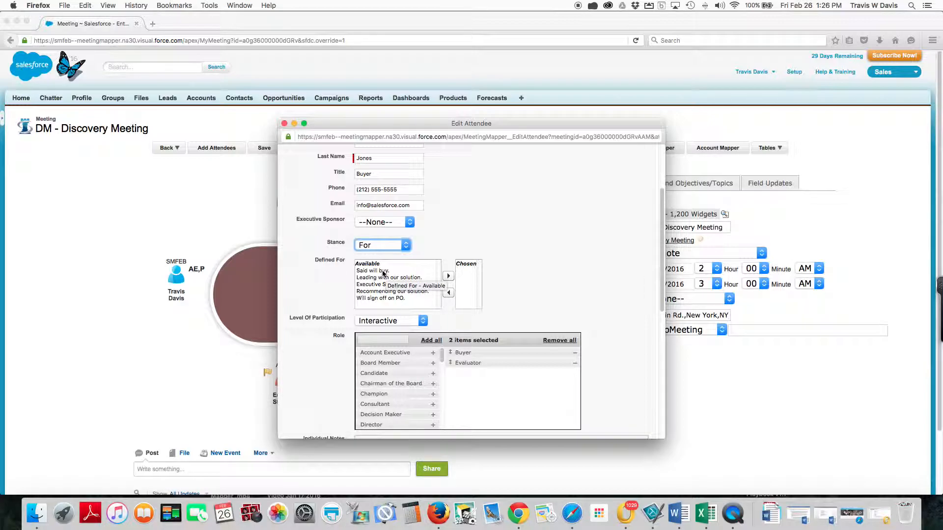
pyautogui.click(383, 271)
pyautogui.click(449, 277)
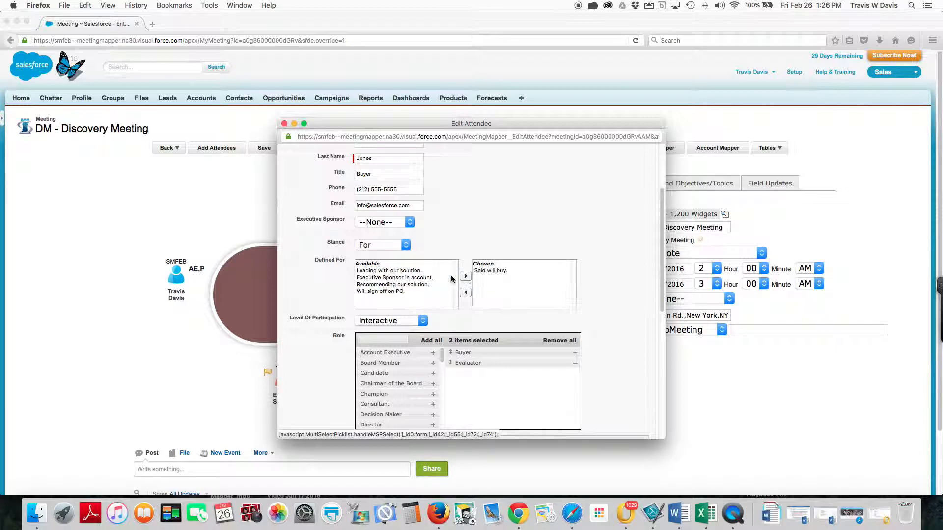
pyautogui.scroll(5, 452, 279)
pyautogui.click(407, 190)
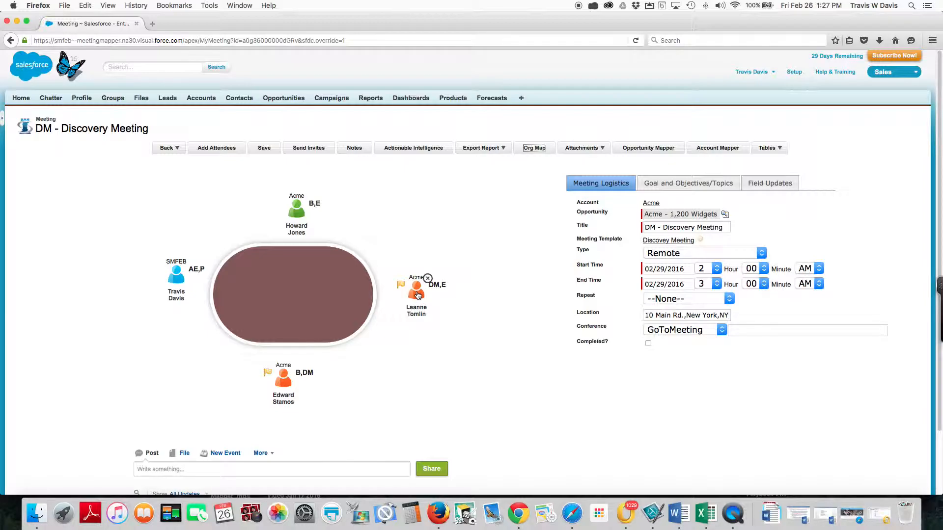
# Step: Set the DM,E attendee's stance to Against with the reason "Said will not support." and save it
pyautogui.click(418, 295)
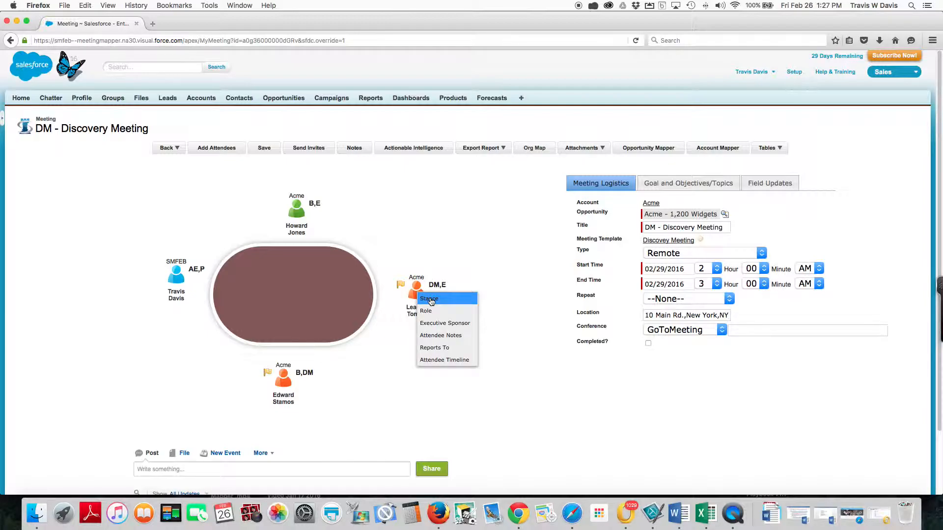
pyautogui.click(430, 299)
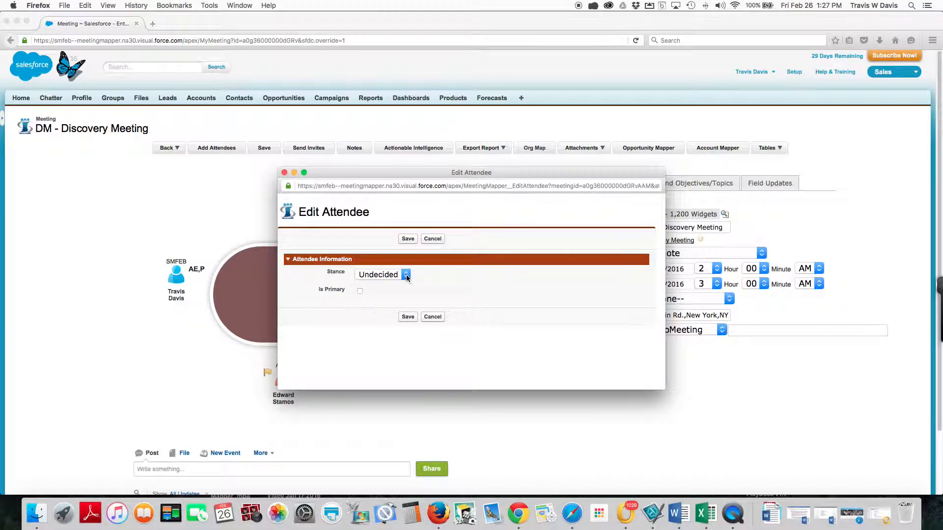
pyautogui.click(406, 276)
pyautogui.click(390, 296)
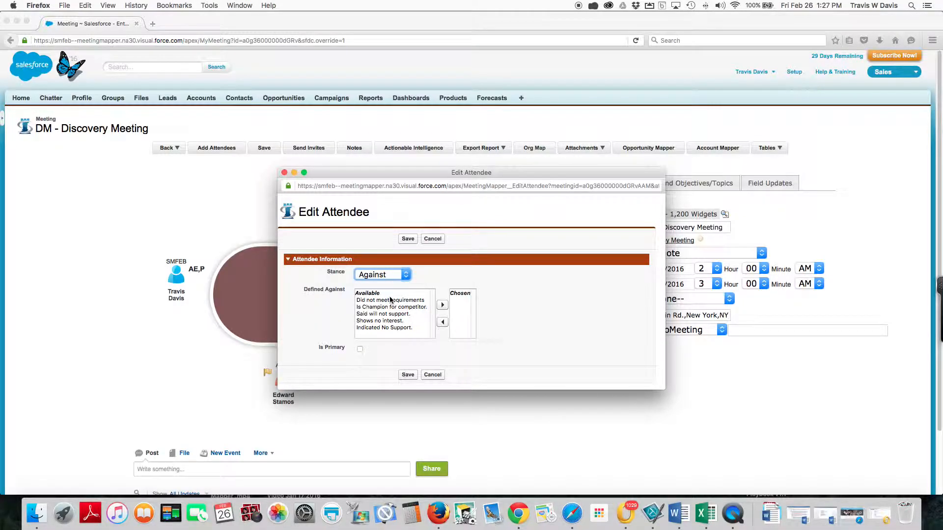
pyautogui.click(390, 314)
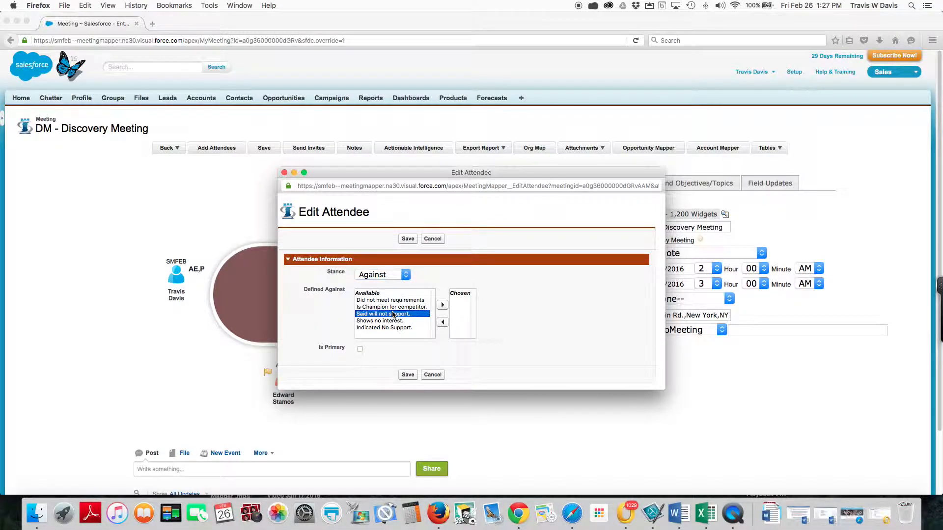
pyautogui.click(442, 305)
pyautogui.click(408, 239)
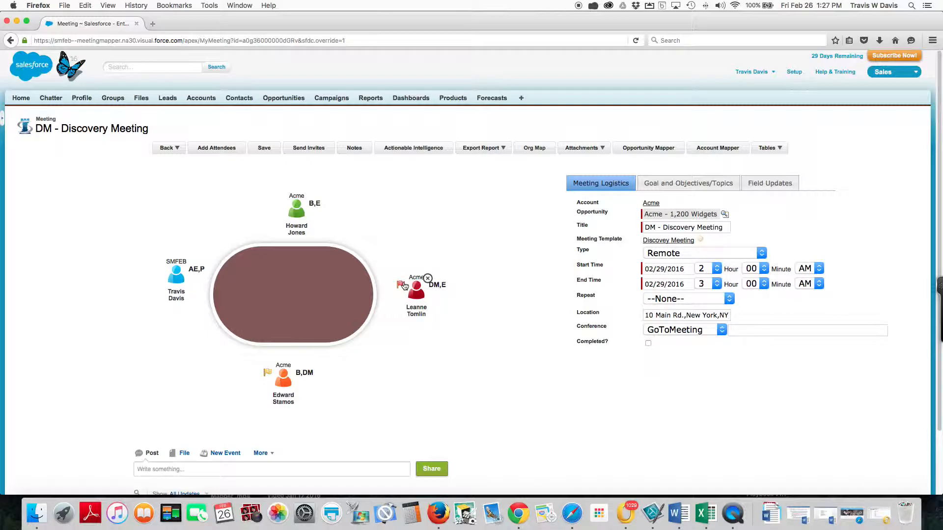
# Step: Set the B,DM attendee's stance to For, select the reason "Executive Sponsor in account." and save the attendee
pyautogui.click(283, 383)
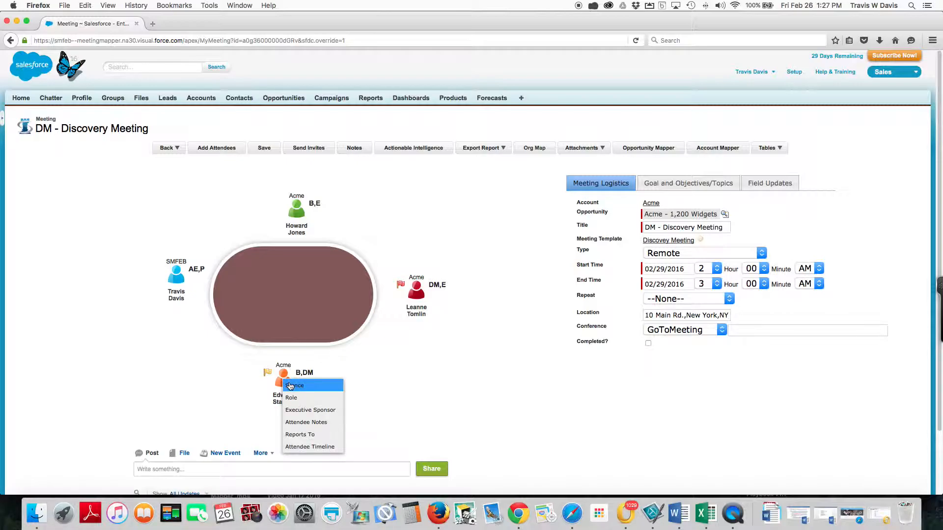
pyautogui.click(291, 385)
pyautogui.click(398, 276)
pyautogui.click(388, 307)
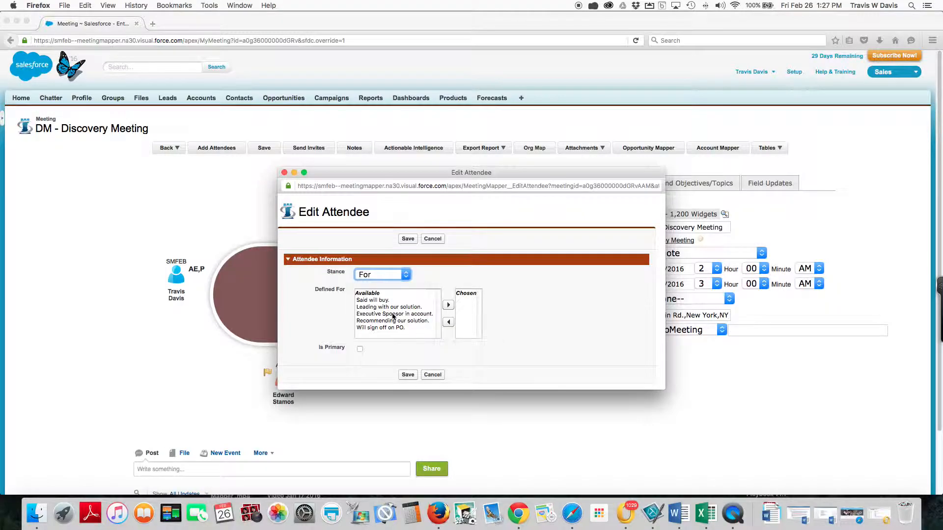
pyautogui.click(393, 314)
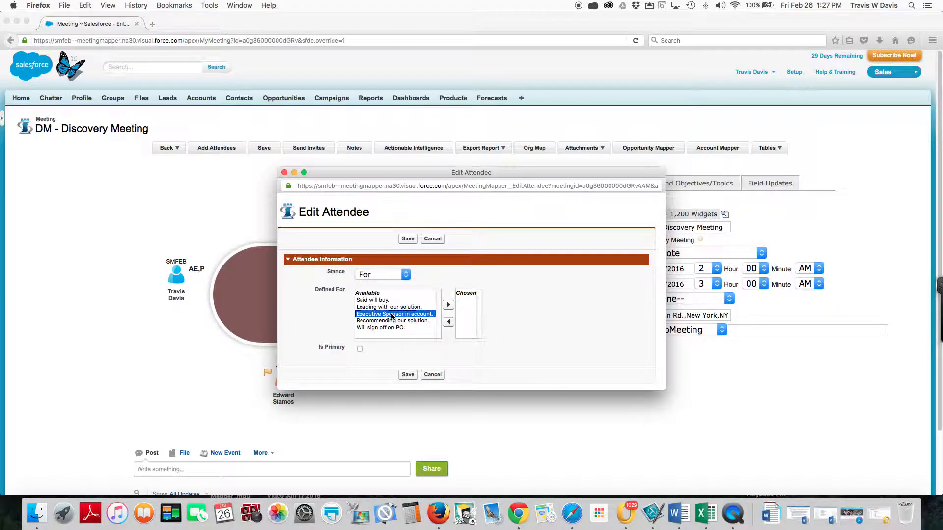
pyautogui.click(408, 376)
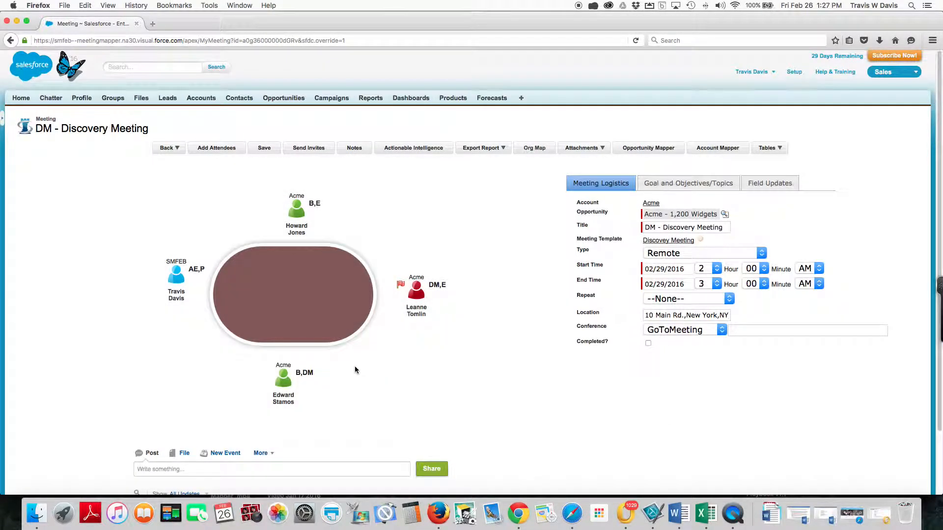
# Step: Add the Champion role to the B,DM attendee, defined by "Got 1 - on - 1 meeting with Executives", and save
pyautogui.moveTo(285, 383)
pyautogui.click(285, 384)
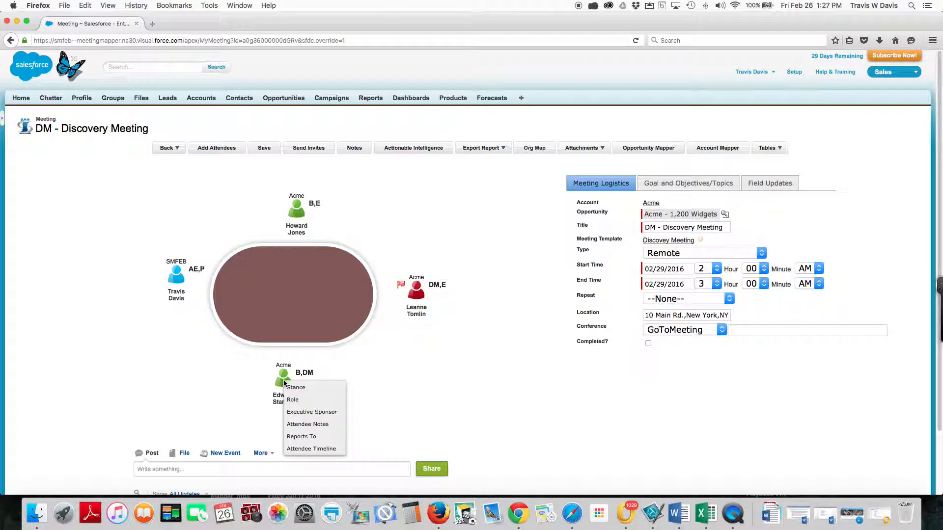
pyautogui.click(301, 404)
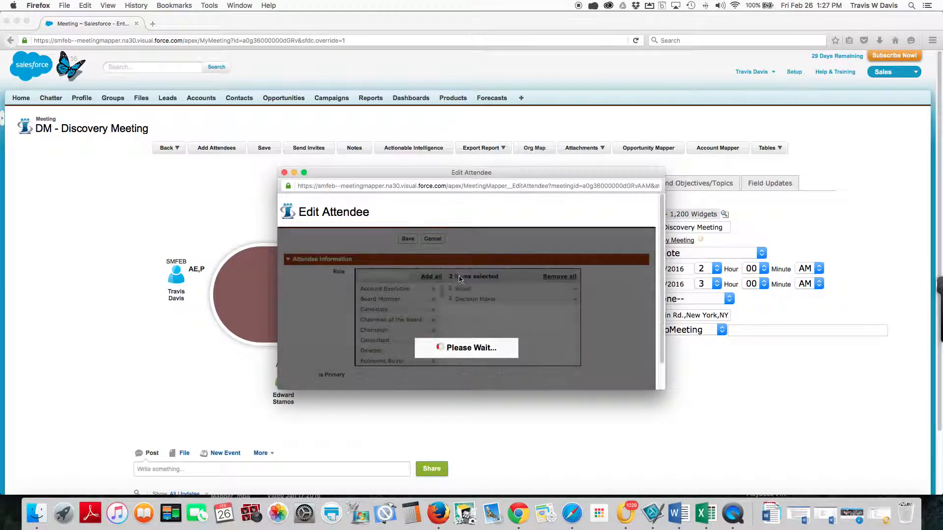
pyautogui.click(433, 331)
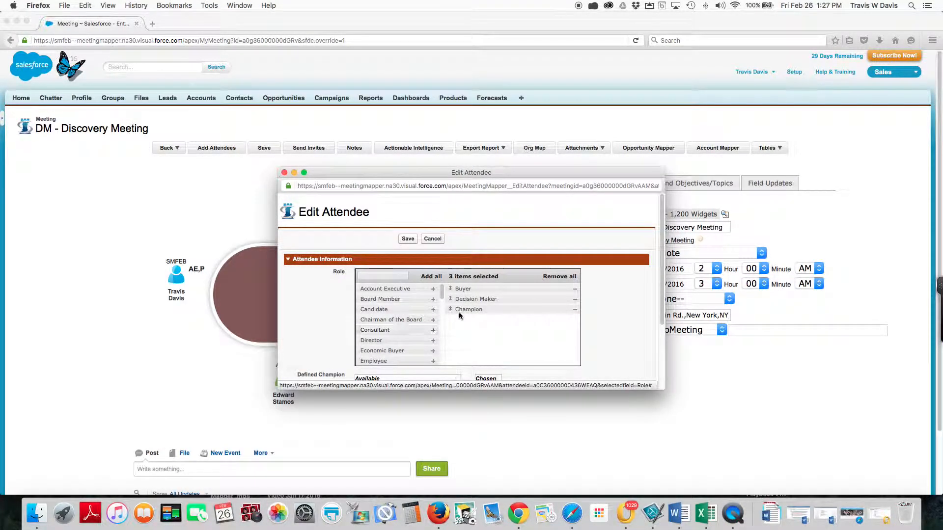
pyautogui.scroll(-3, 418, 320)
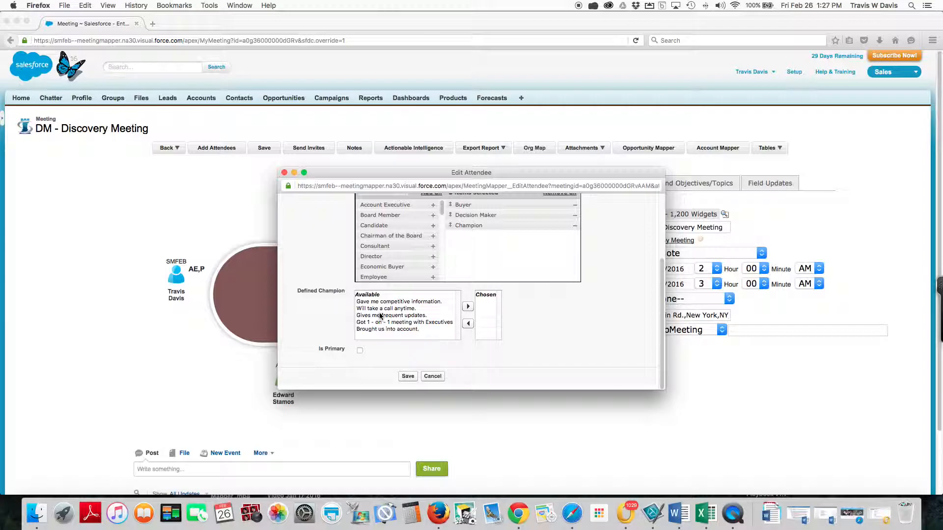
pyautogui.click(377, 323)
pyautogui.click(468, 307)
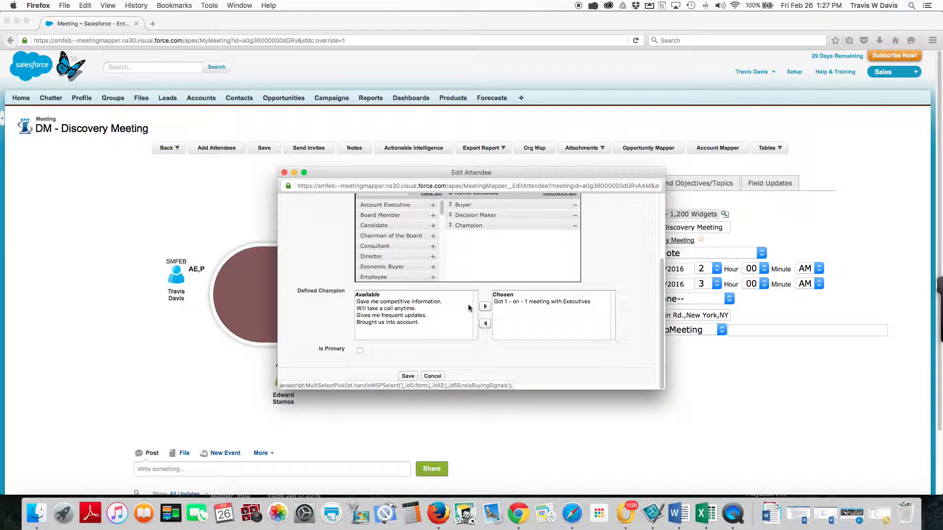
pyautogui.click(408, 376)
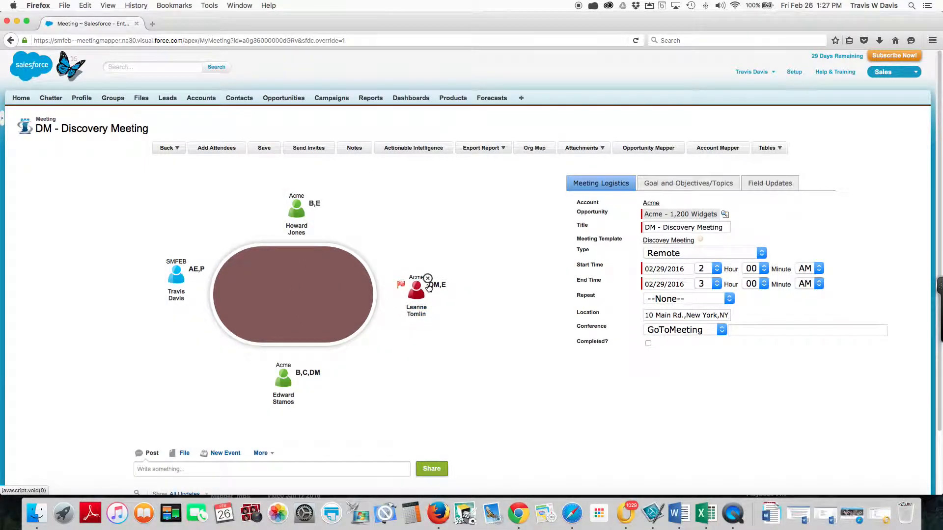
# Step: Set the Acme - 1,200 Widgets opportunity's stage to Id. Decision Makers in the meeting's field updates and save the meeting
pyautogui.moveTo(413, 302)
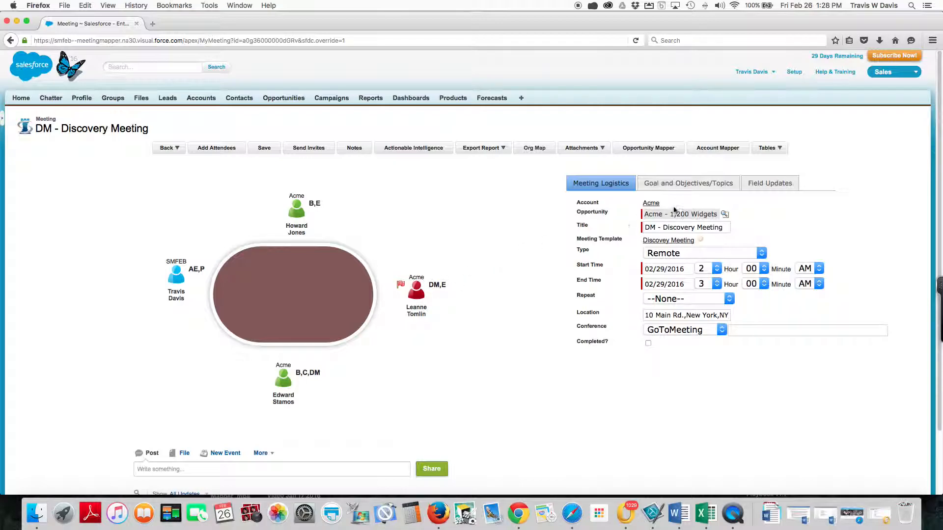
pyautogui.click(761, 184)
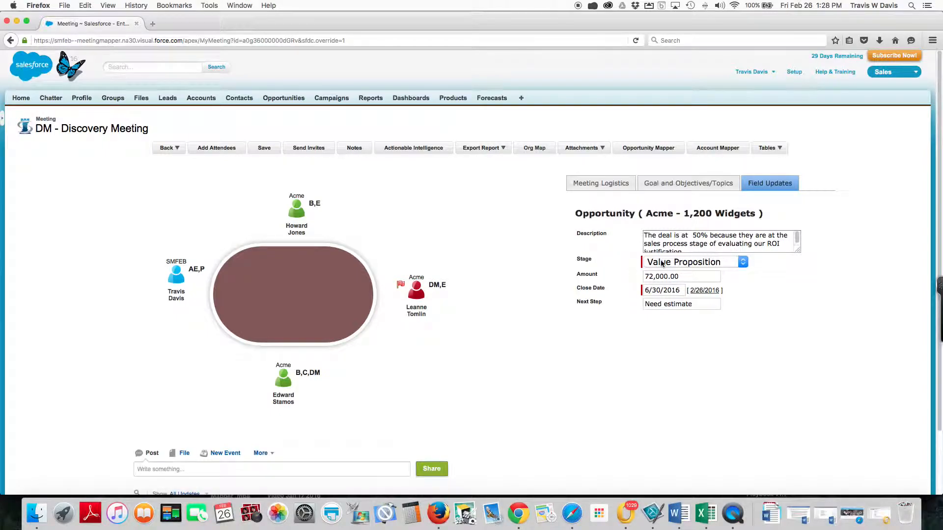
pyautogui.click(743, 263)
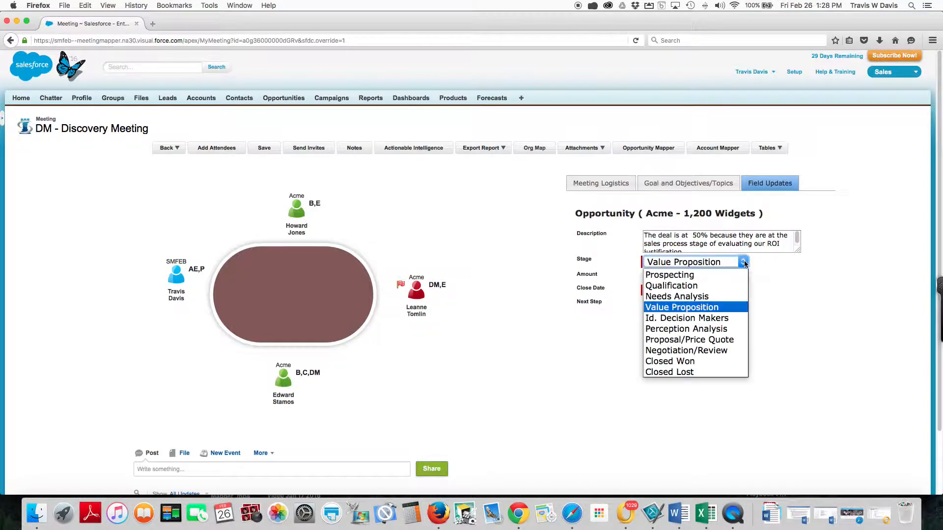
pyautogui.click(719, 318)
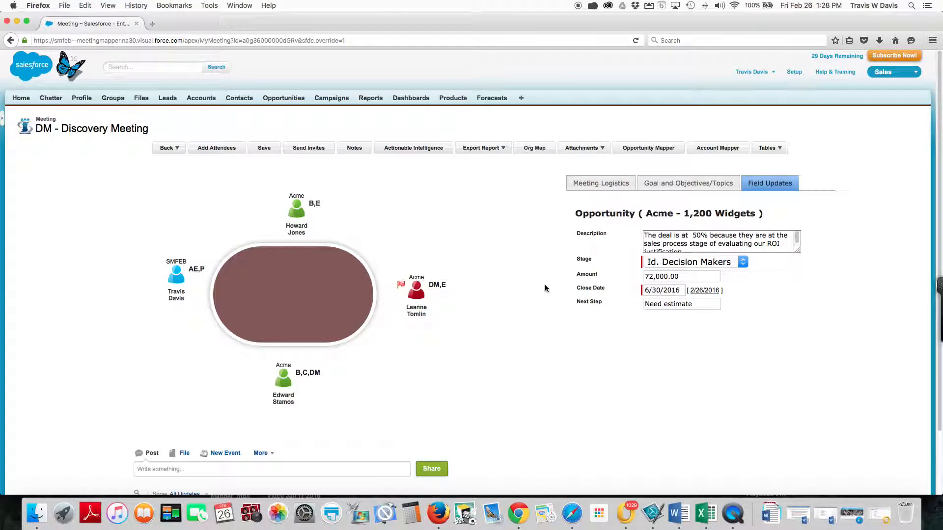
pyautogui.click(277, 151)
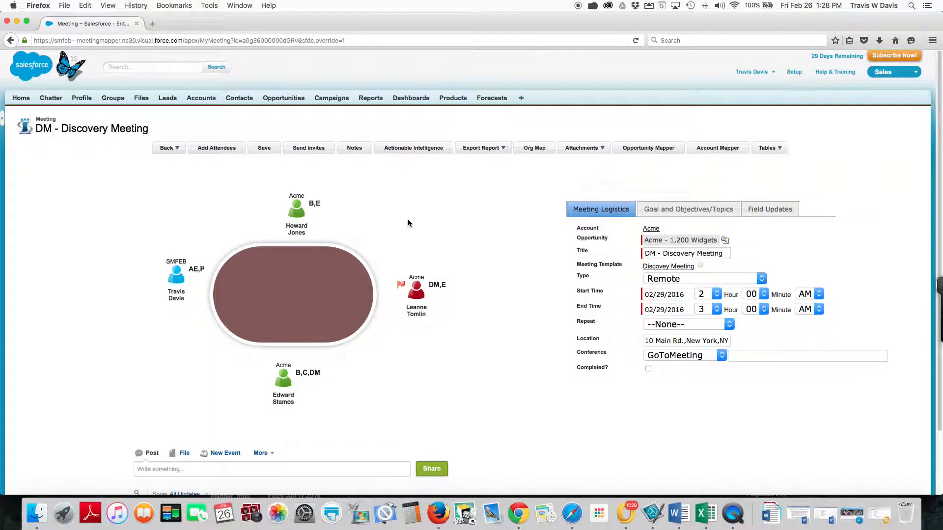
# Step: Add the Why Buys entry "Reduce cost of sales by 15%" to the actionable intelligence, save it and close its window
pyautogui.click(400, 152)
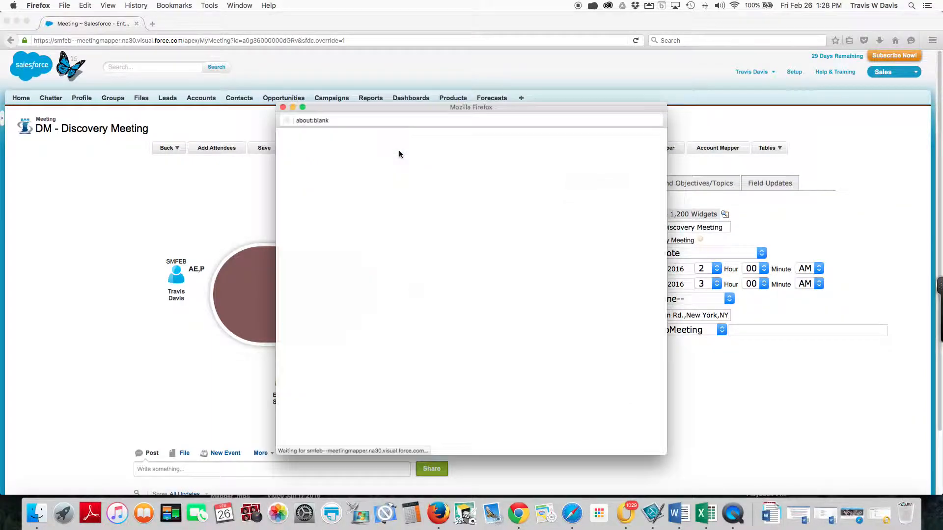
pyautogui.moveTo(398, 208); pyautogui.dragTo(533, 209)
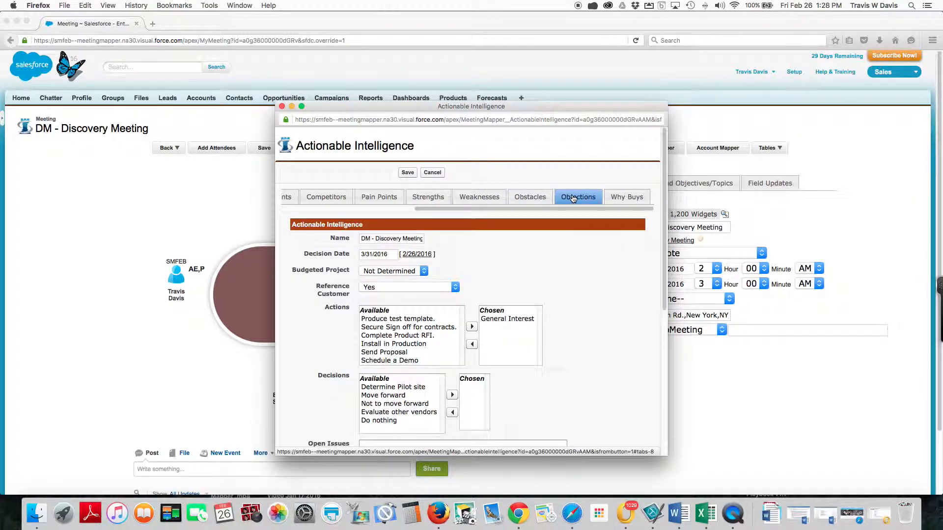
pyautogui.click(627, 197)
pyautogui.click(482, 239)
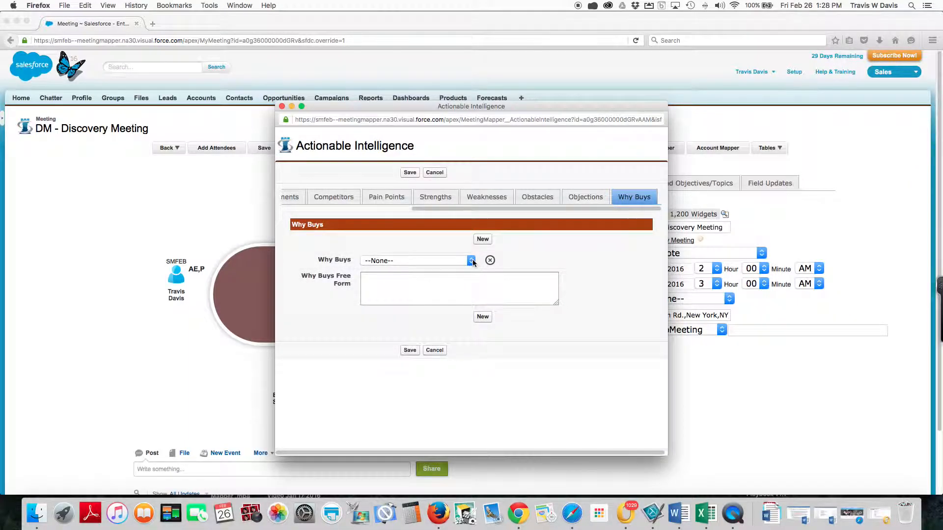
pyautogui.click(472, 262)
pyautogui.click(446, 296)
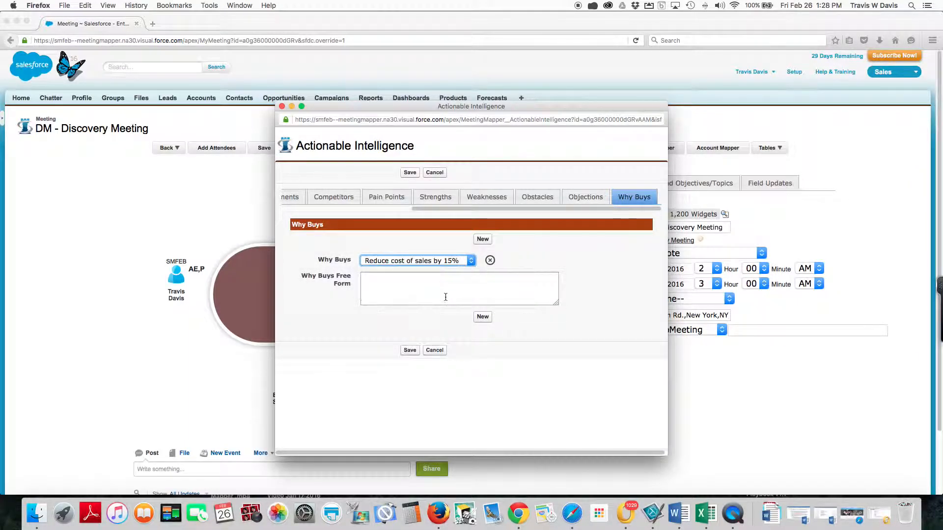
pyautogui.click(409, 350)
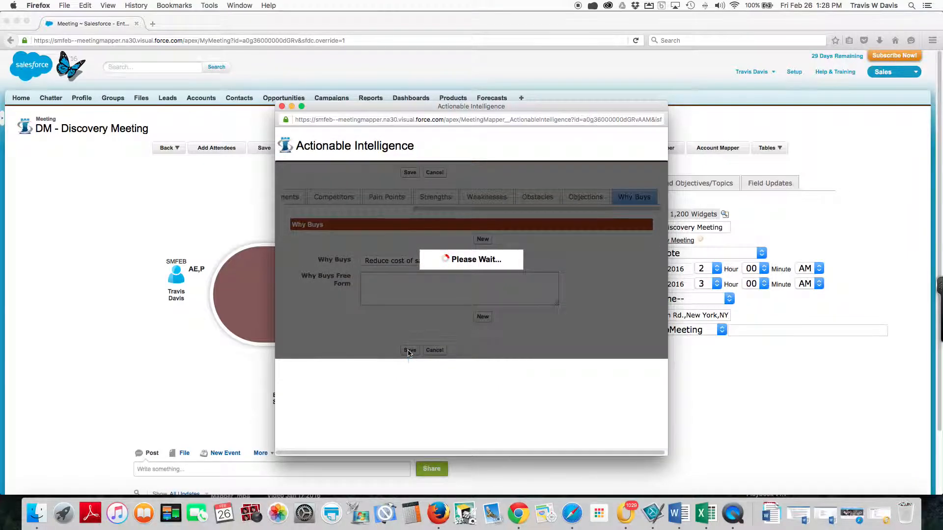
pyautogui.click(281, 107)
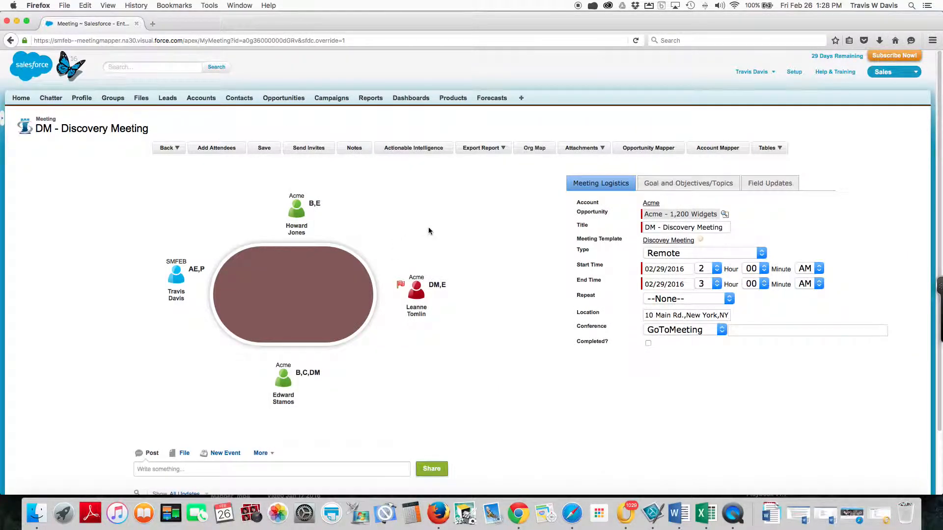
# Step: Mark the DM - Discovery Meeting as completed and save it
pyautogui.click(577, 152)
pyautogui.click(647, 344)
pyautogui.click(264, 153)
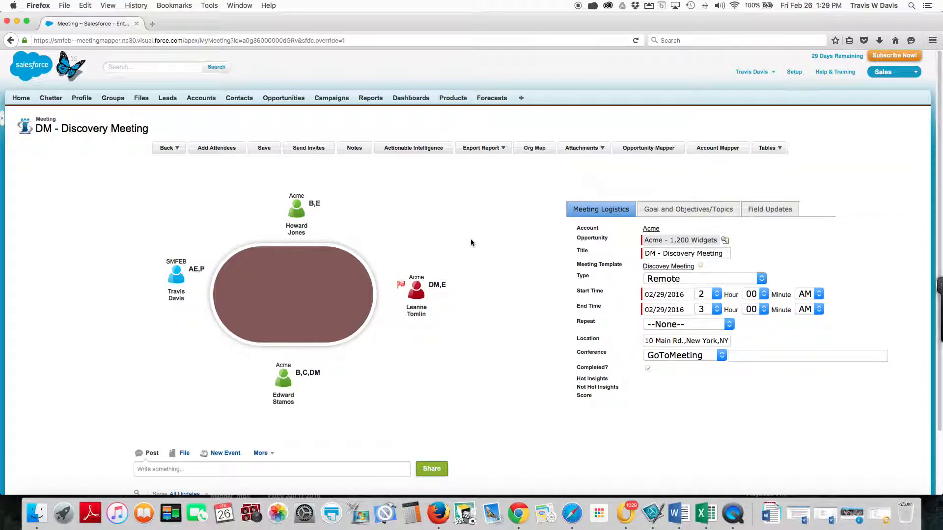
# Step: Return to the meeting's opportunity and review its feed, details, meetings, contact roles, competitors, products, notes and stage history
pyautogui.click(169, 151)
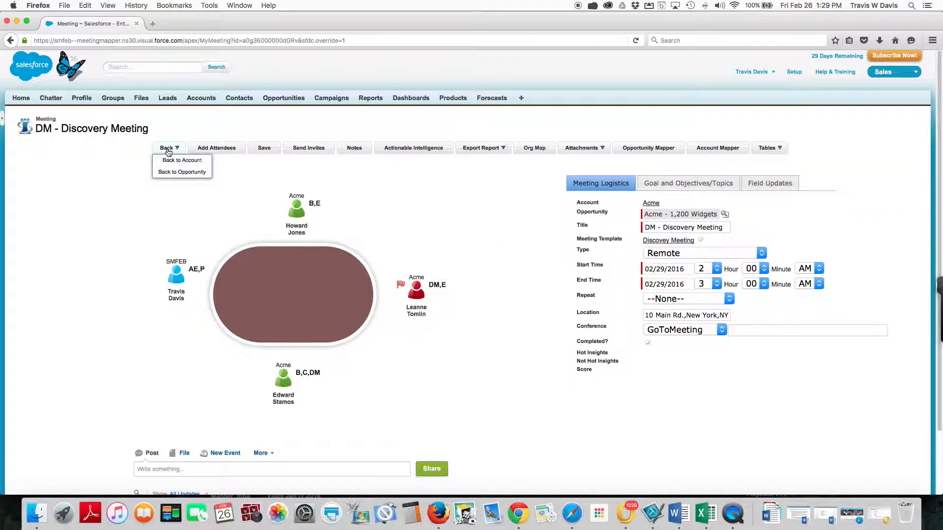
pyautogui.click(174, 173)
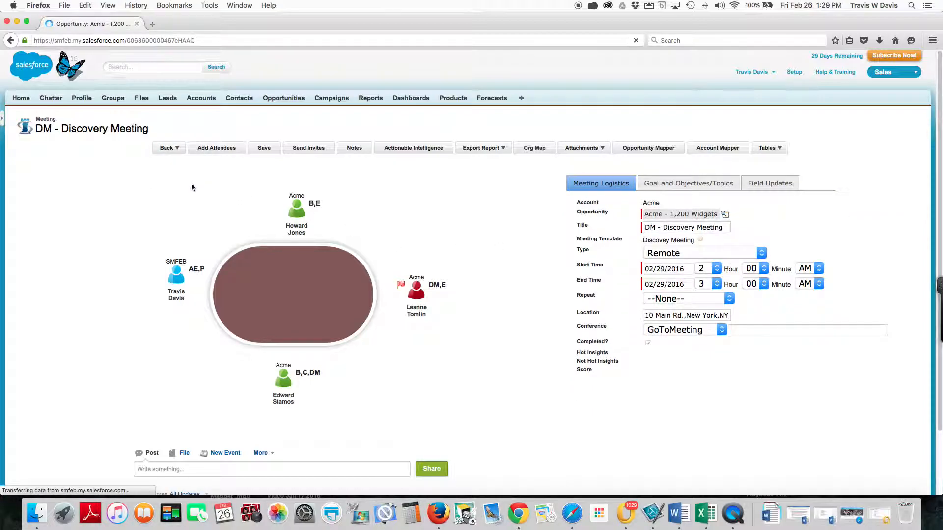
pyautogui.scroll(-5, 203, 182)
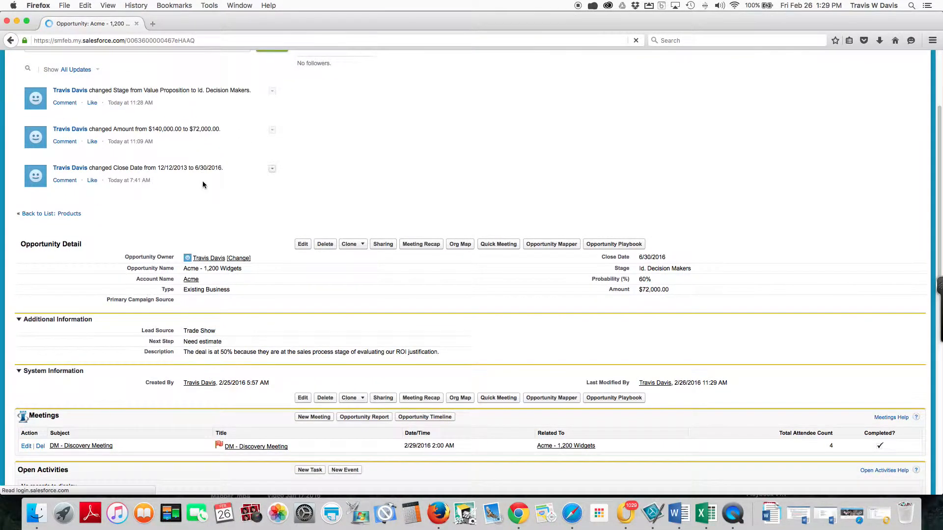
pyautogui.scroll(-5, 202, 182)
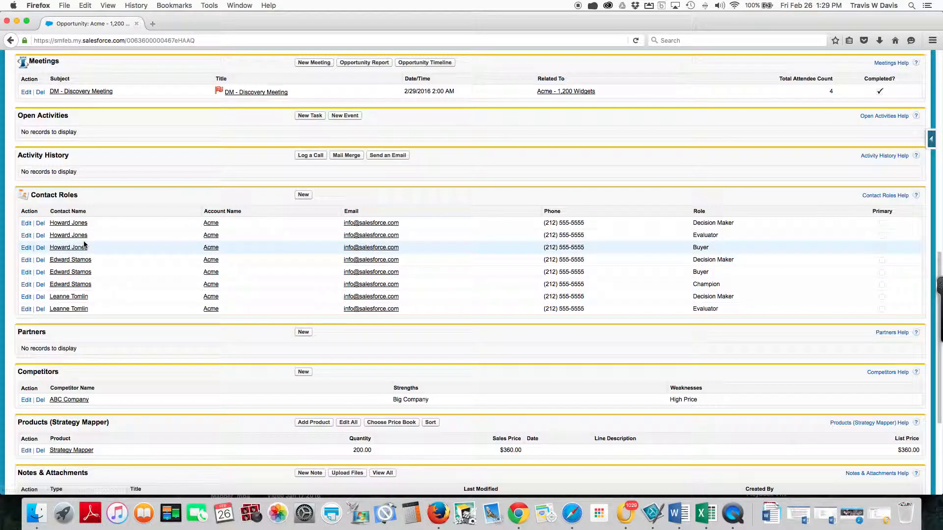
pyautogui.scroll(-2, 84, 248)
pyautogui.scroll(-4, 82, 269)
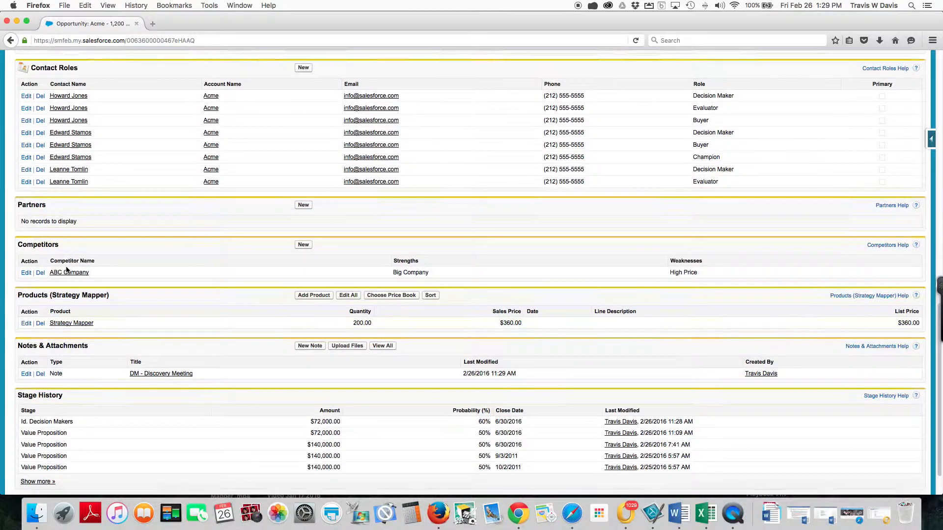
pyautogui.scroll(-1, 68, 268)
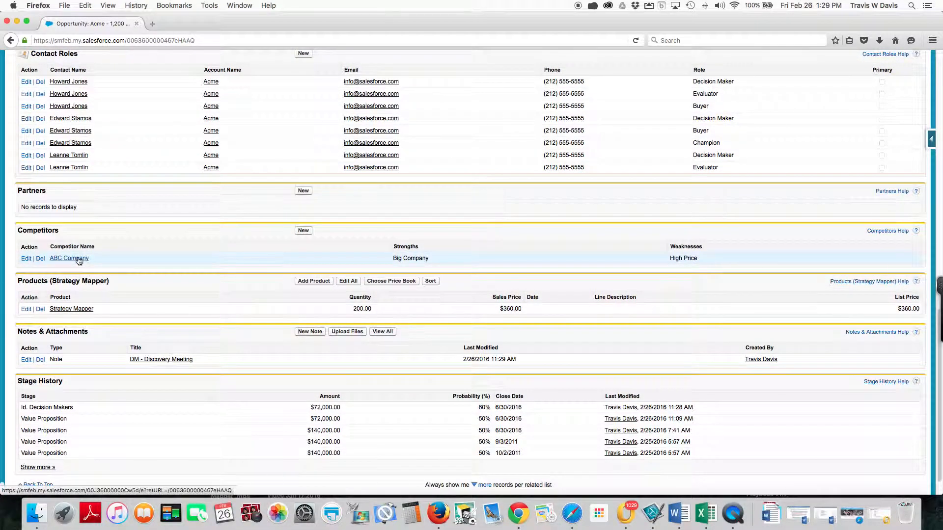
pyautogui.scroll(-2, 69, 316)
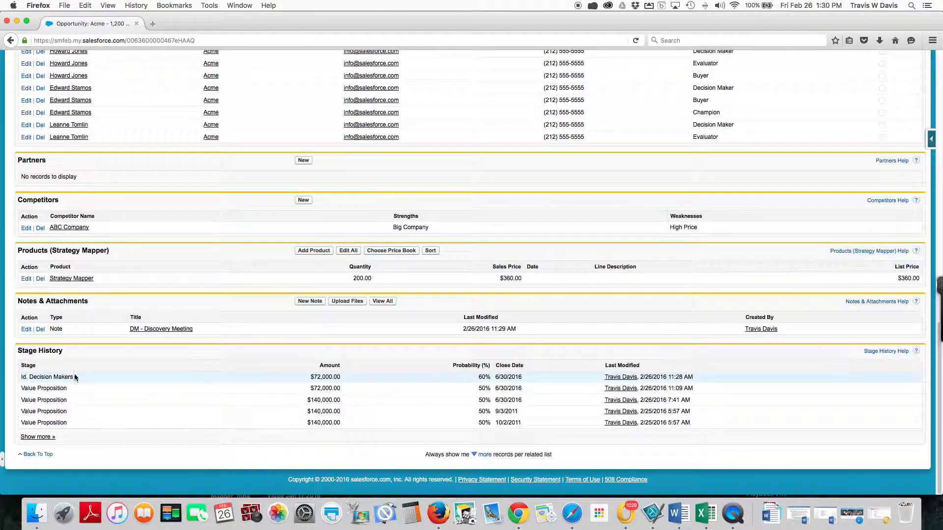
pyautogui.scroll(14, 75, 373)
pyautogui.scroll(20, 74, 371)
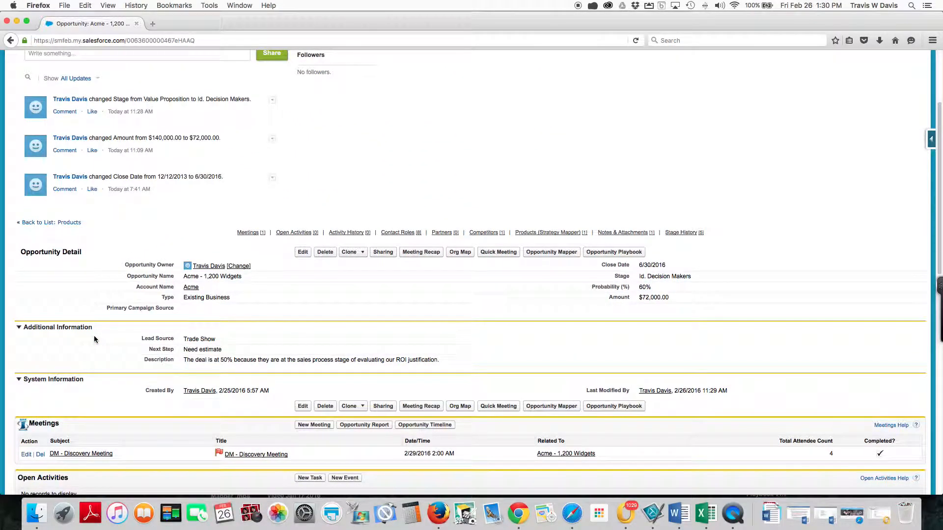
# Step: Open the Acme account and review its details, meetings, contacts, opportunities, cases and notes
pyautogui.click(190, 288)
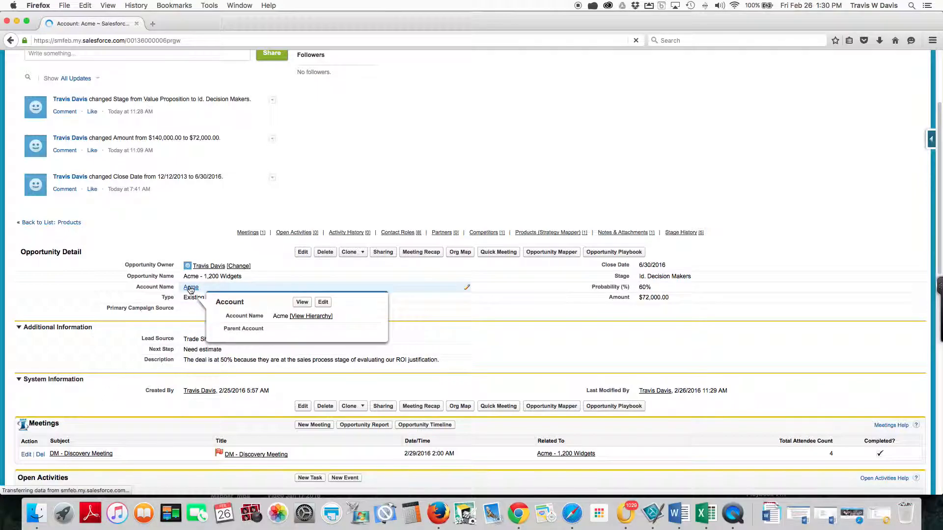
pyautogui.scroll(-10, 197, 314)
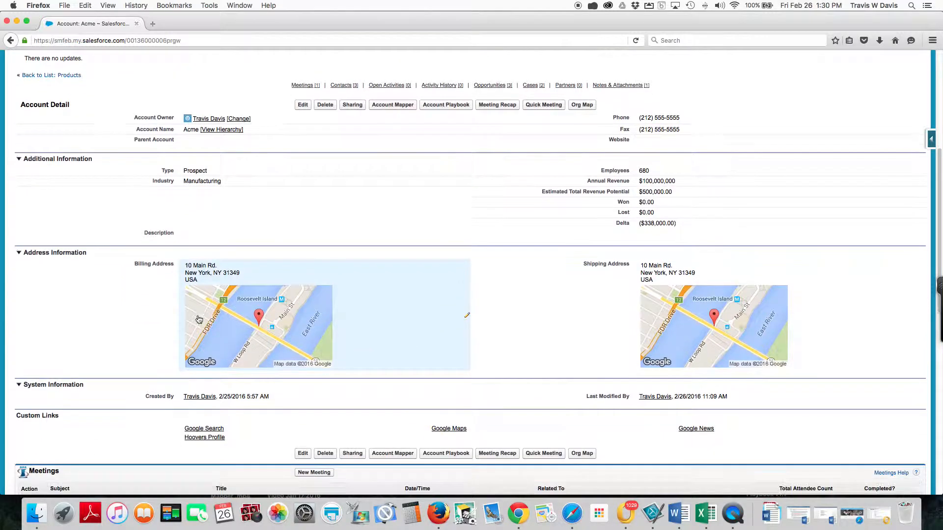
pyautogui.scroll(-4, 199, 320)
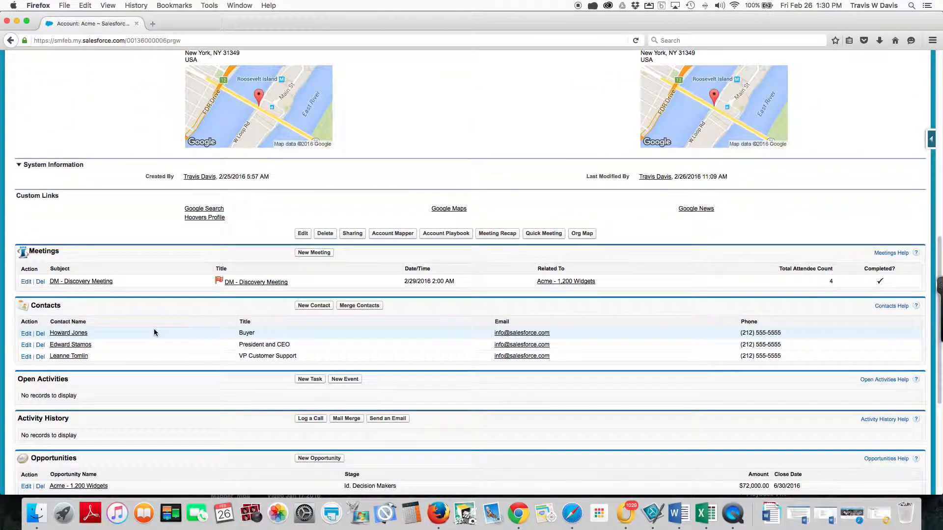
pyautogui.scroll(-5, 154, 333)
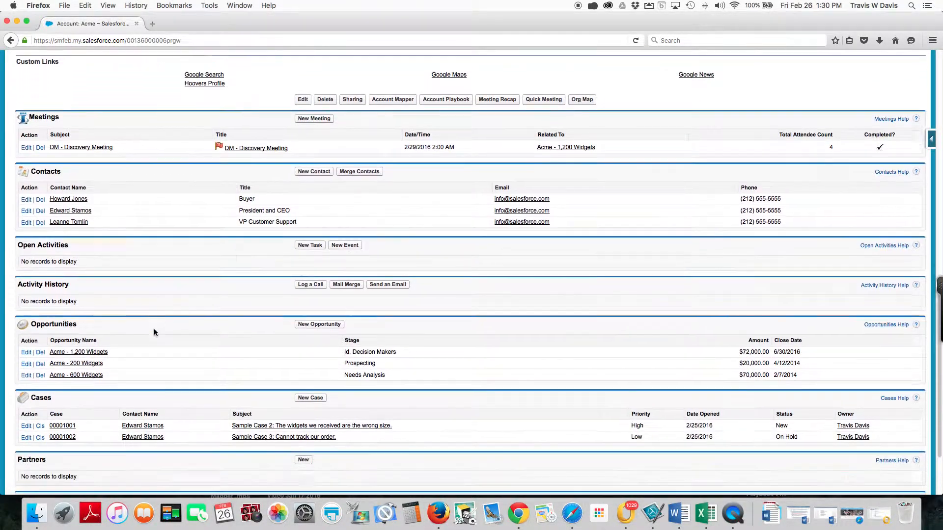
pyautogui.scroll(-1, 130, 332)
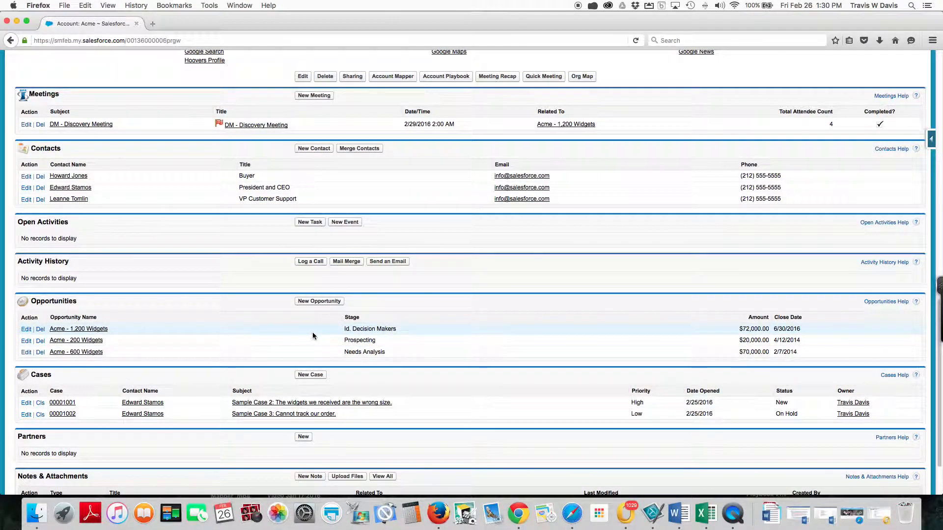
pyautogui.scroll(-3, 185, 333)
pyautogui.scroll(5, 186, 332)
pyautogui.scroll(15, 186, 332)
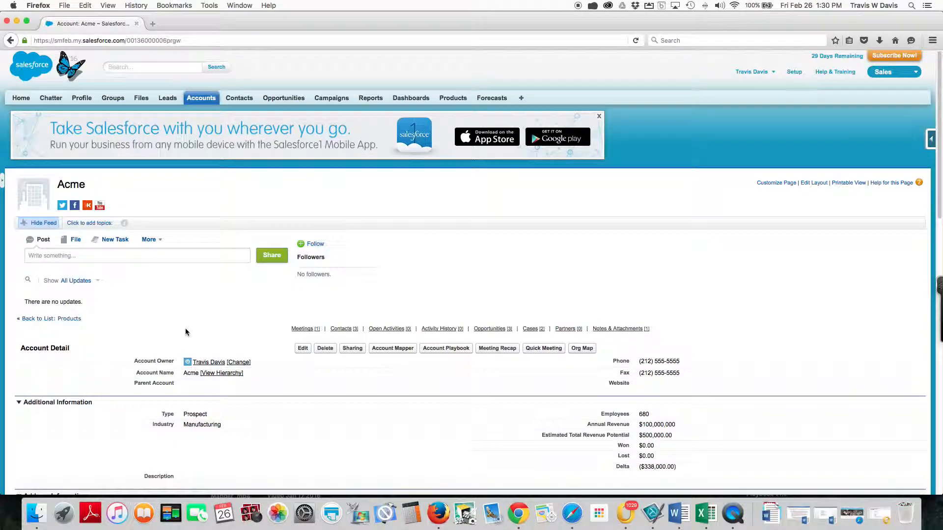
pyautogui.scroll(-6, 185, 332)
pyautogui.scroll(-1, 185, 332)
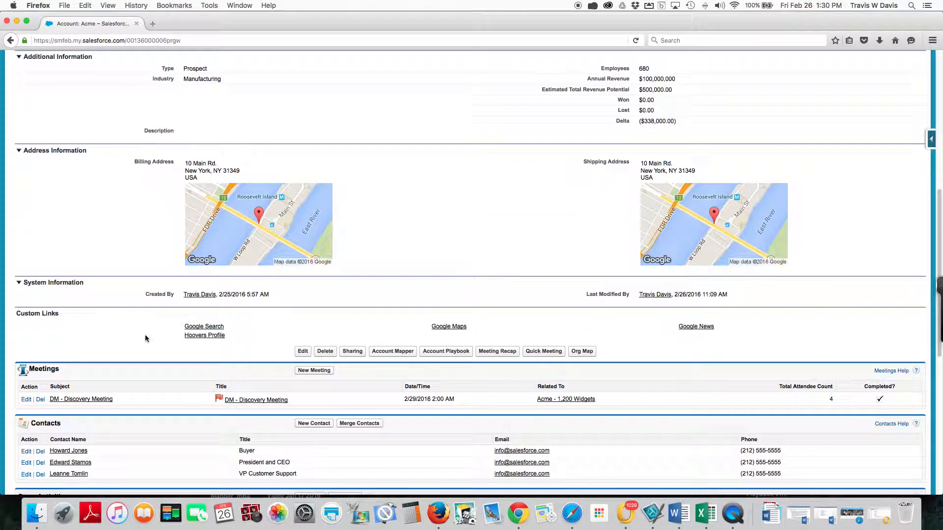